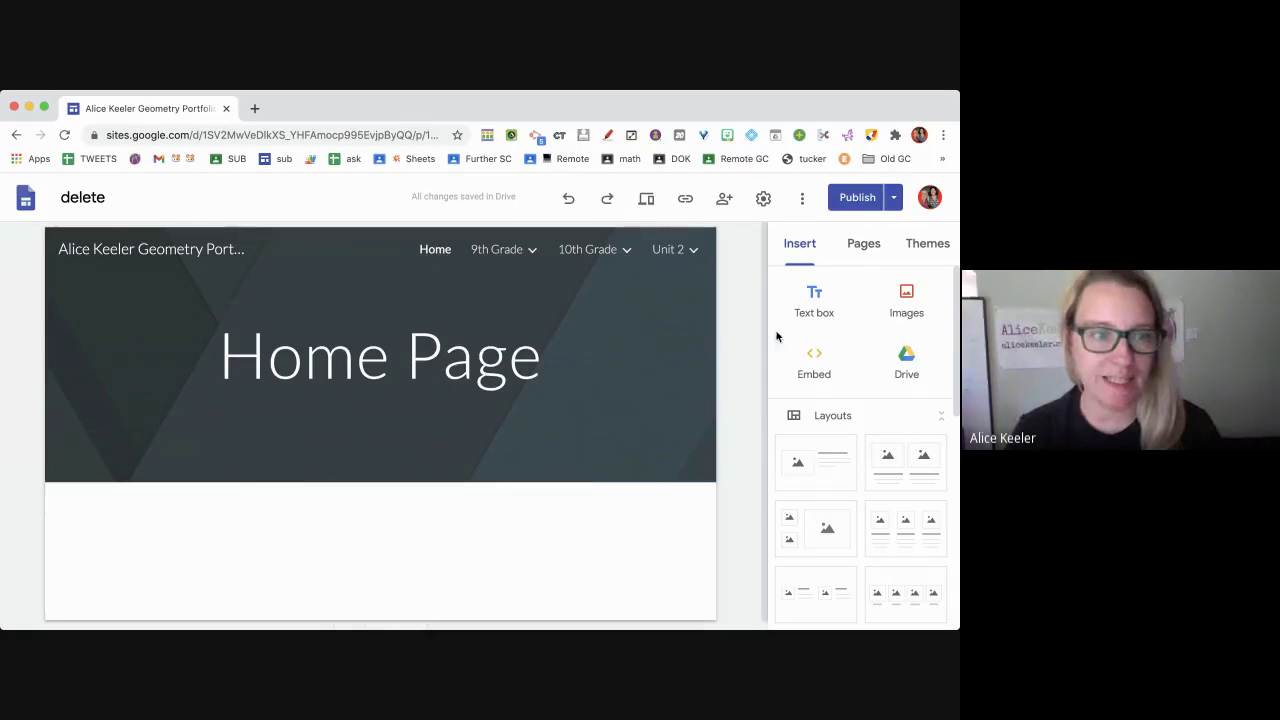
# Insert a 'Go to my website' button that links to the presenter's website.
pyautogui.click(804, 254)
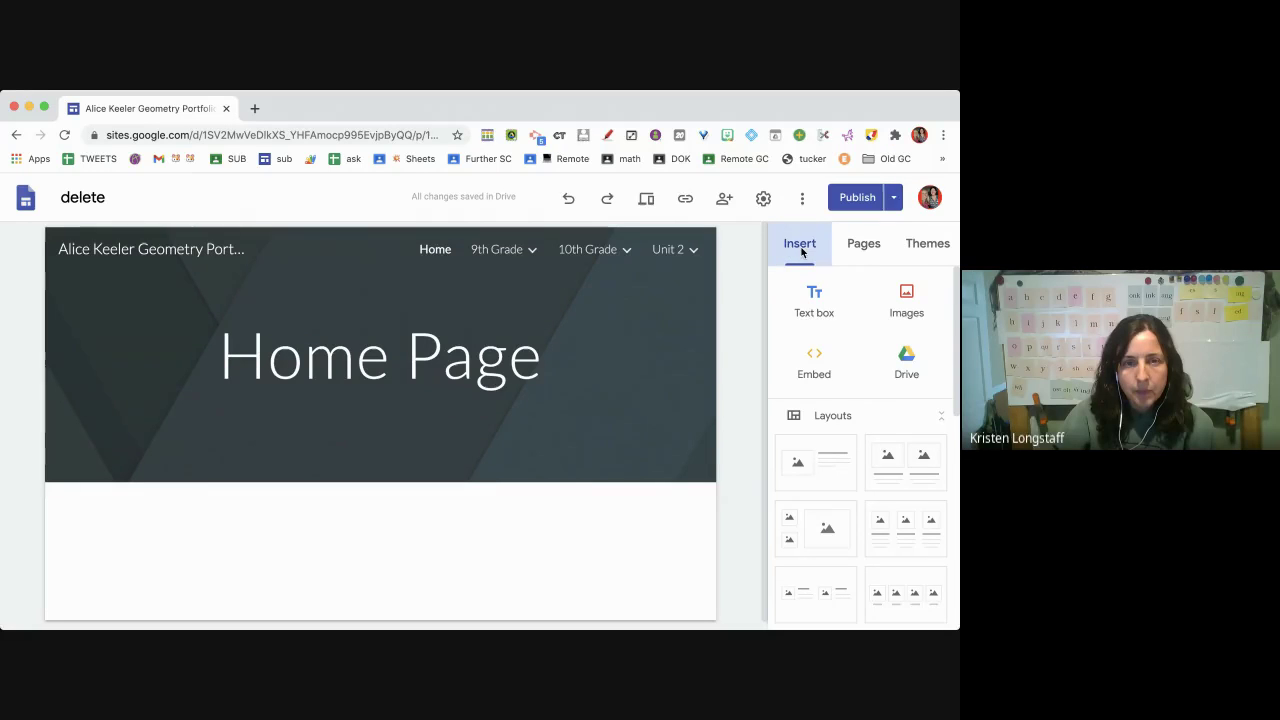
pyautogui.scroll(-5, 870, 490)
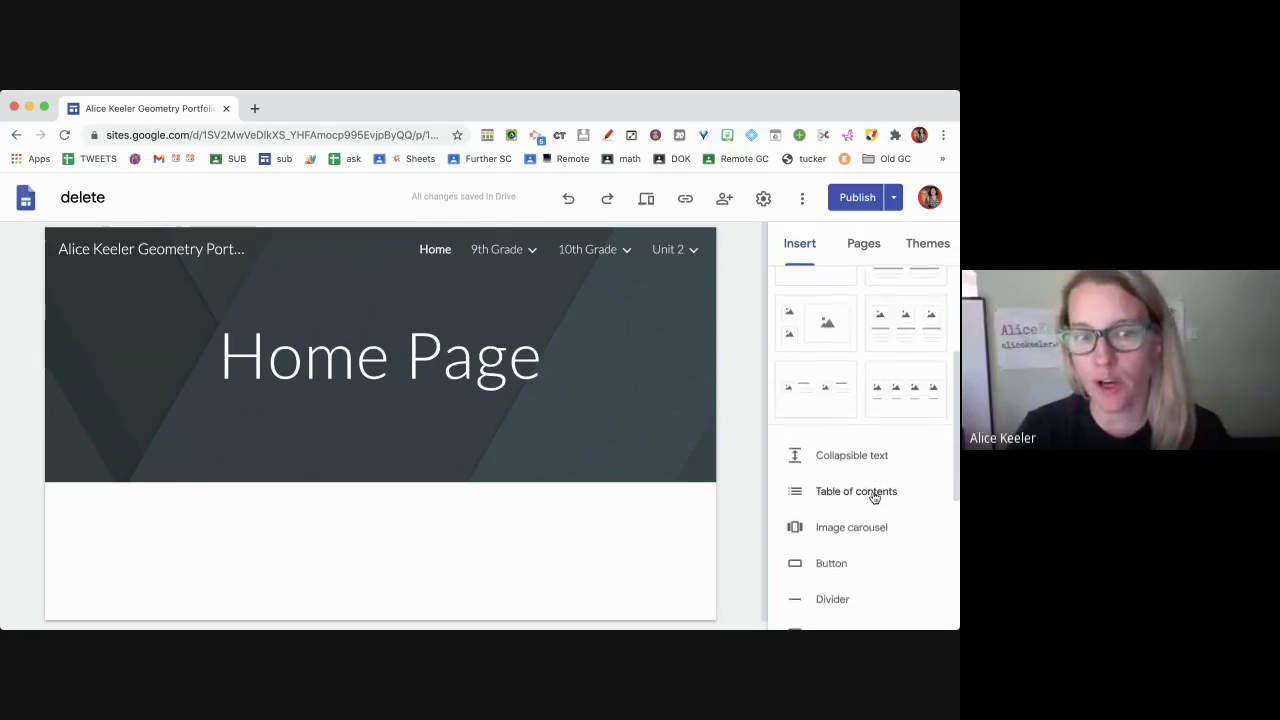
pyautogui.scroll(-3, 874, 497)
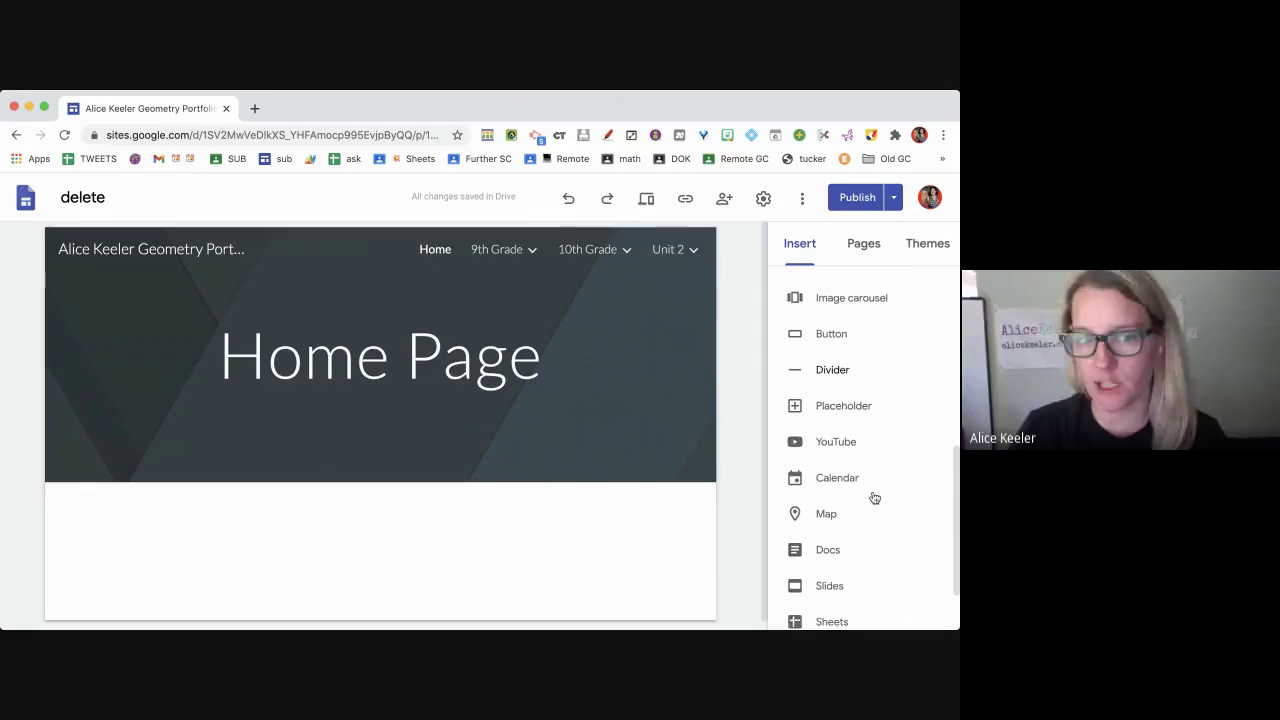
pyautogui.click(831, 338)
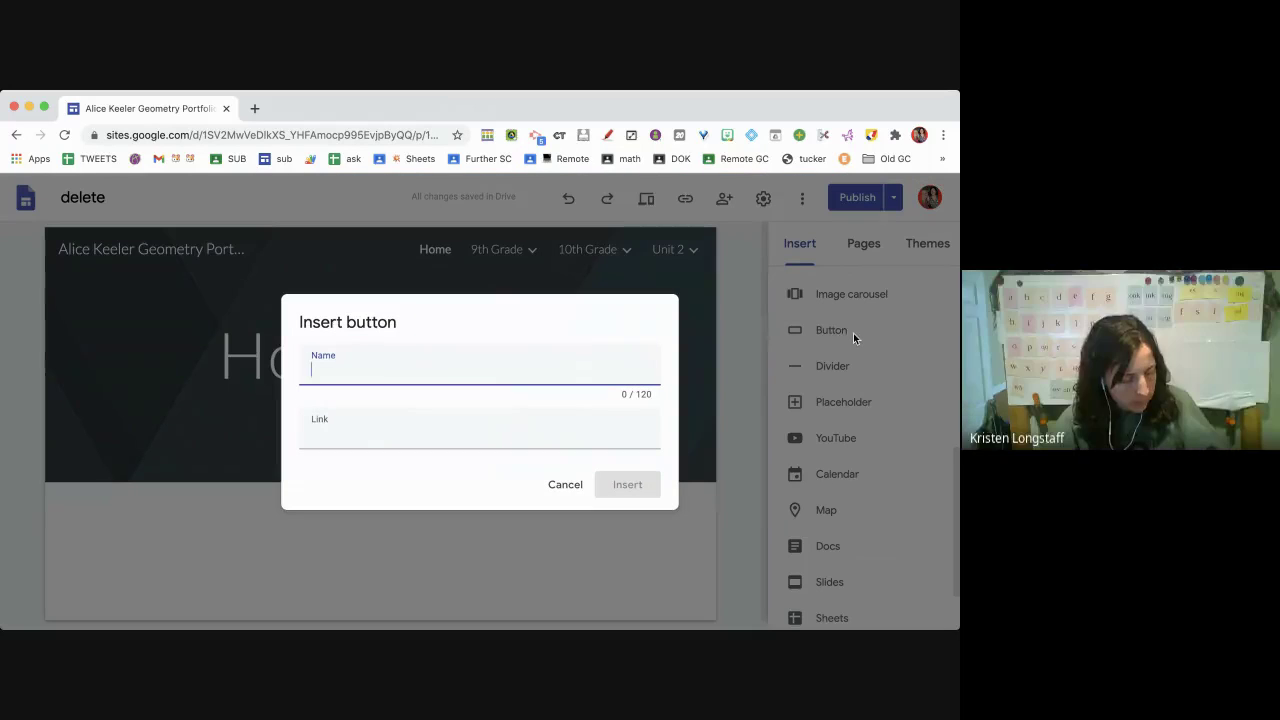
pyautogui.click(517, 432)
pyautogui.write('h')
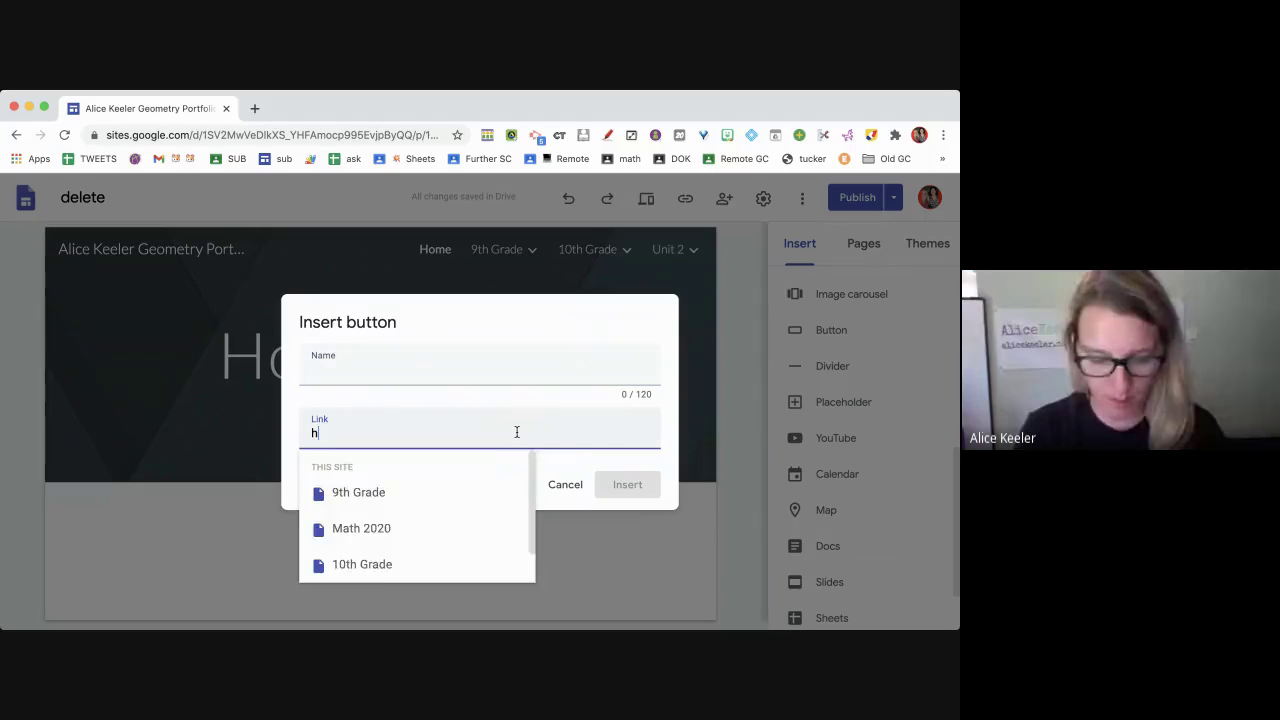
pyautogui.write('ttp://alicekeeler')
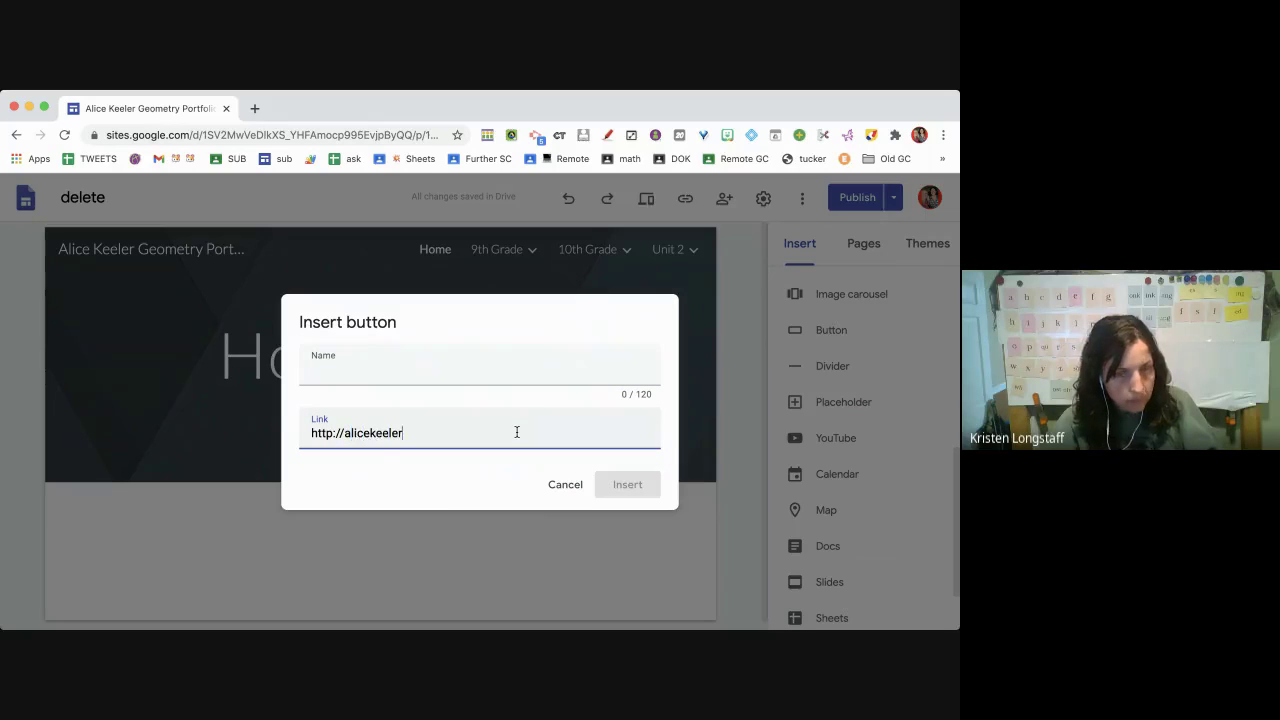
pyautogui.write('.com')
pyautogui.click(459, 377)
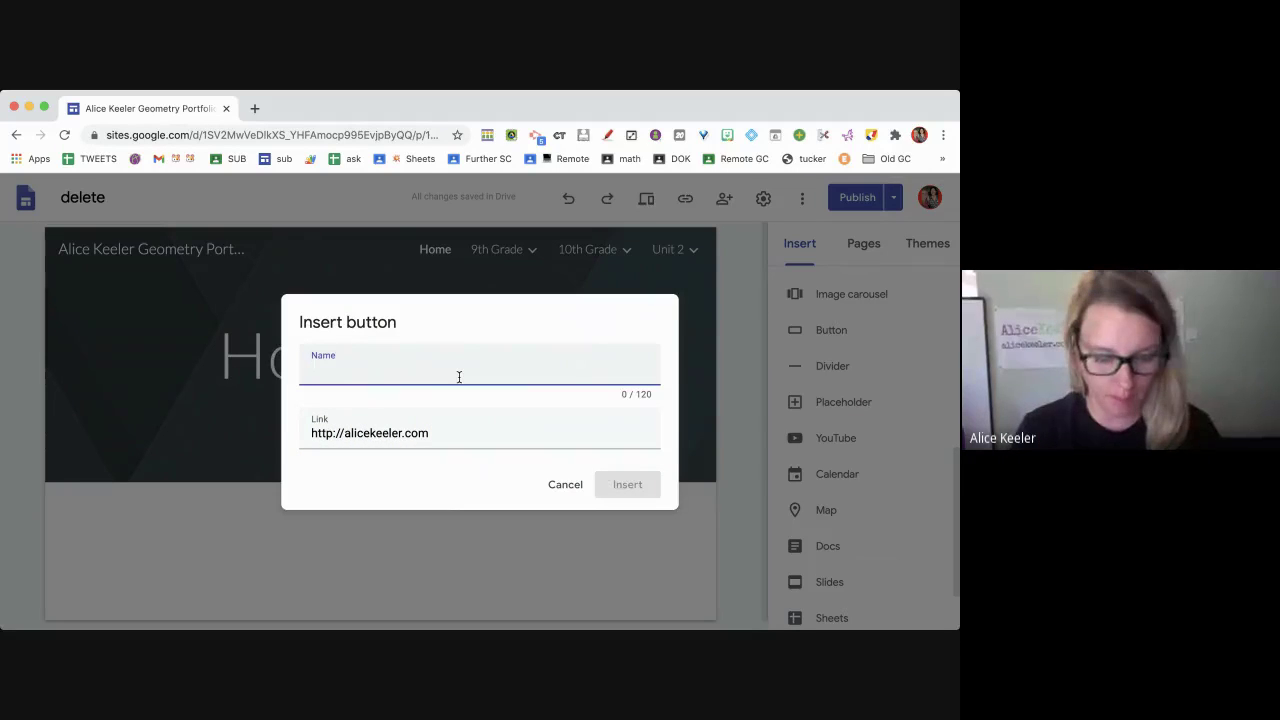
pyautogui.write('Go to my website')
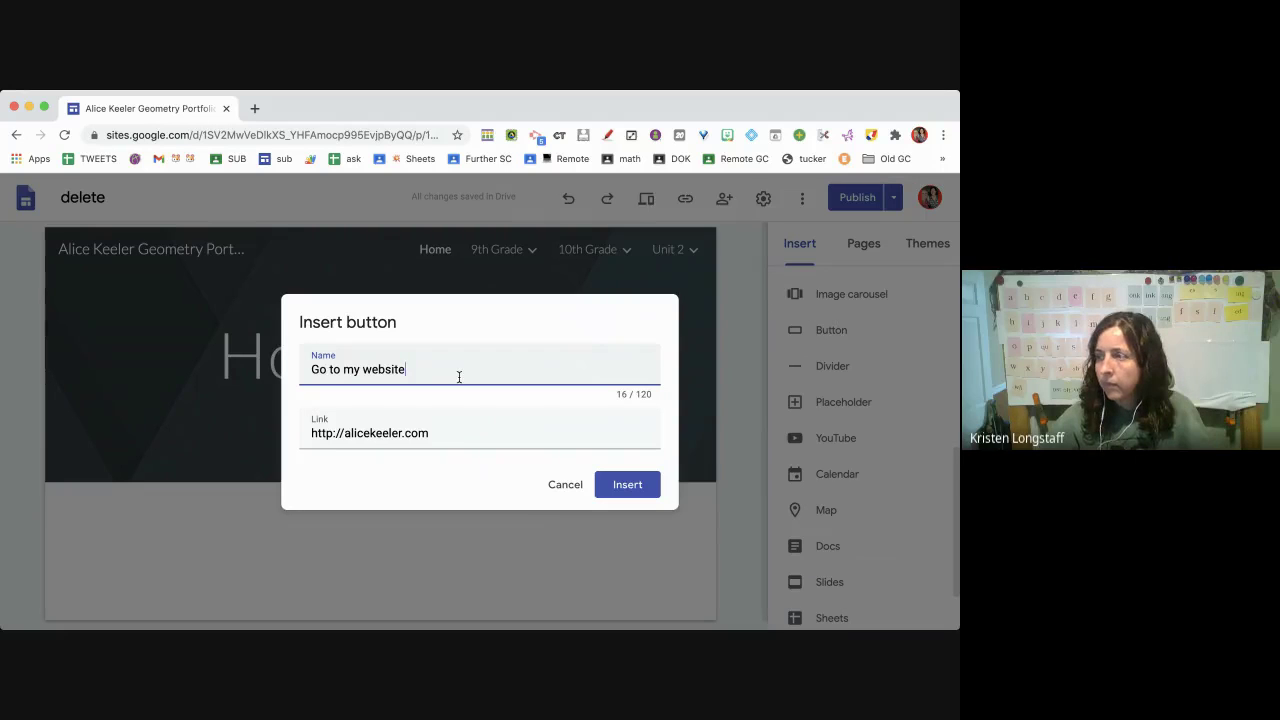
pyautogui.moveTo(345, 433); pyautogui.dragTo(312, 432)
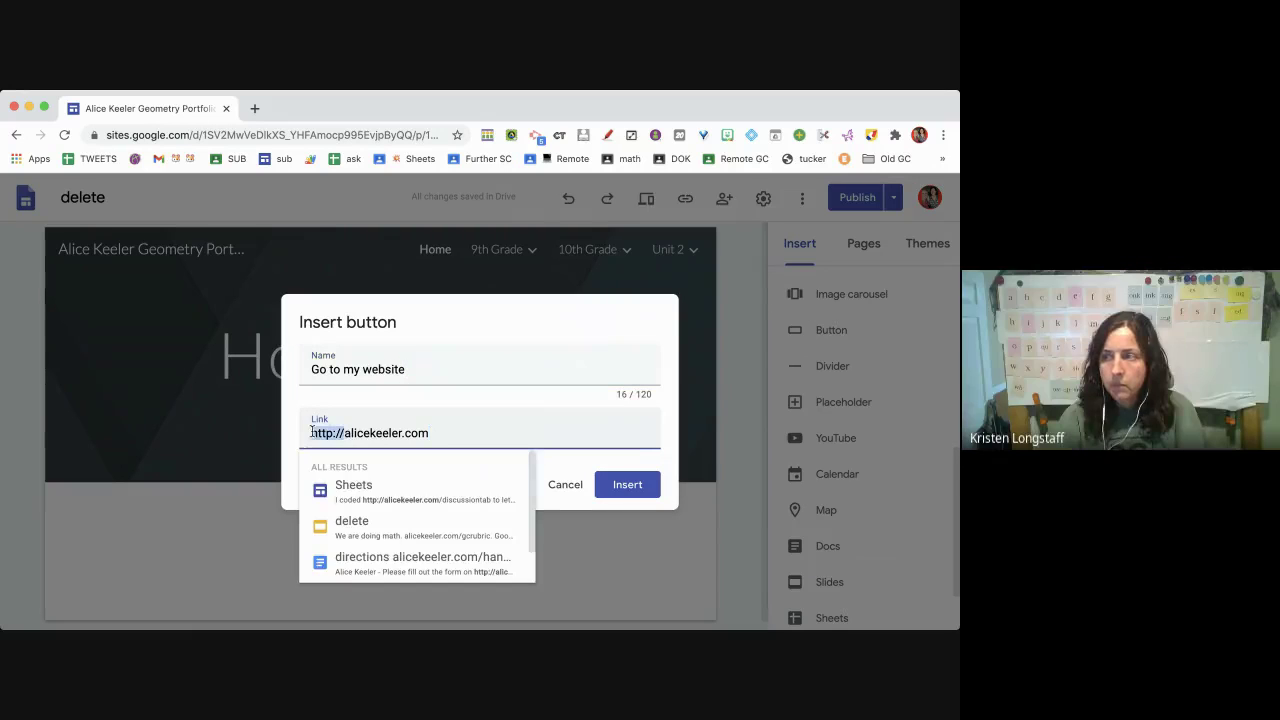
pyautogui.click(605, 485)
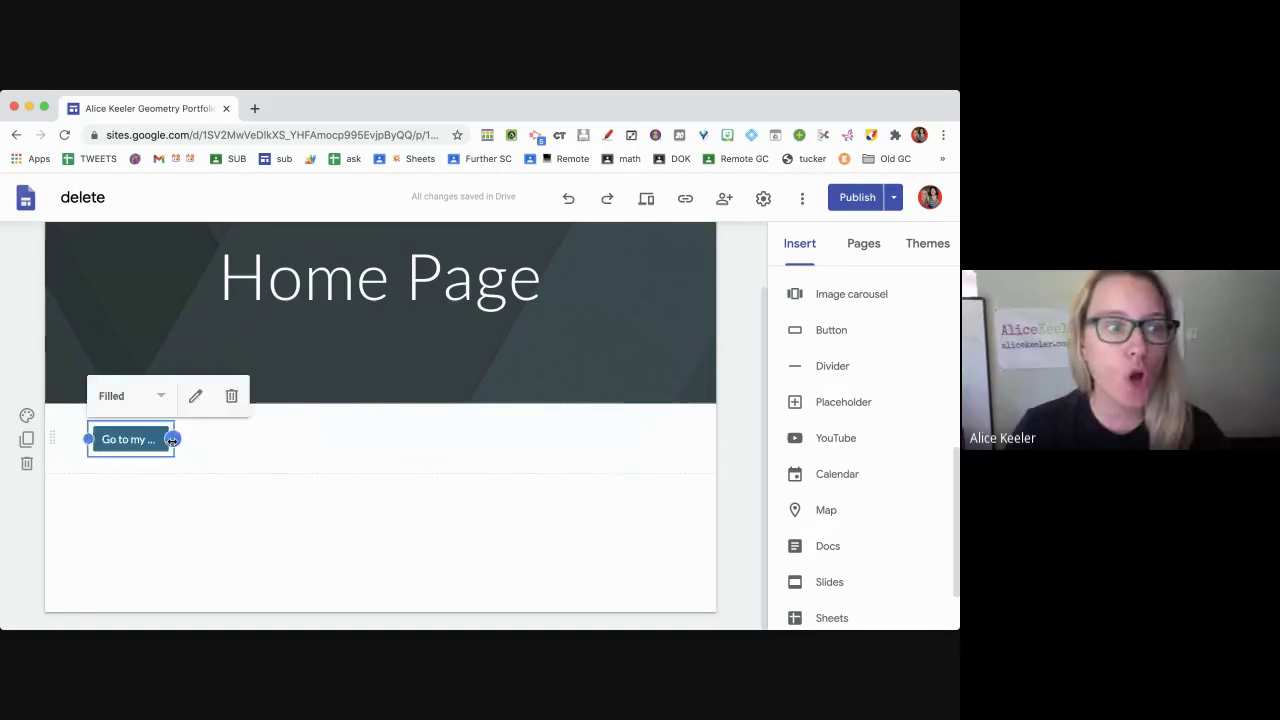
# Widen the Go to my website button so its full label shows.
pyautogui.moveTo(172, 439); pyautogui.dragTo(517, 440)
pyautogui.click(547, 450)
pyautogui.click(486, 437)
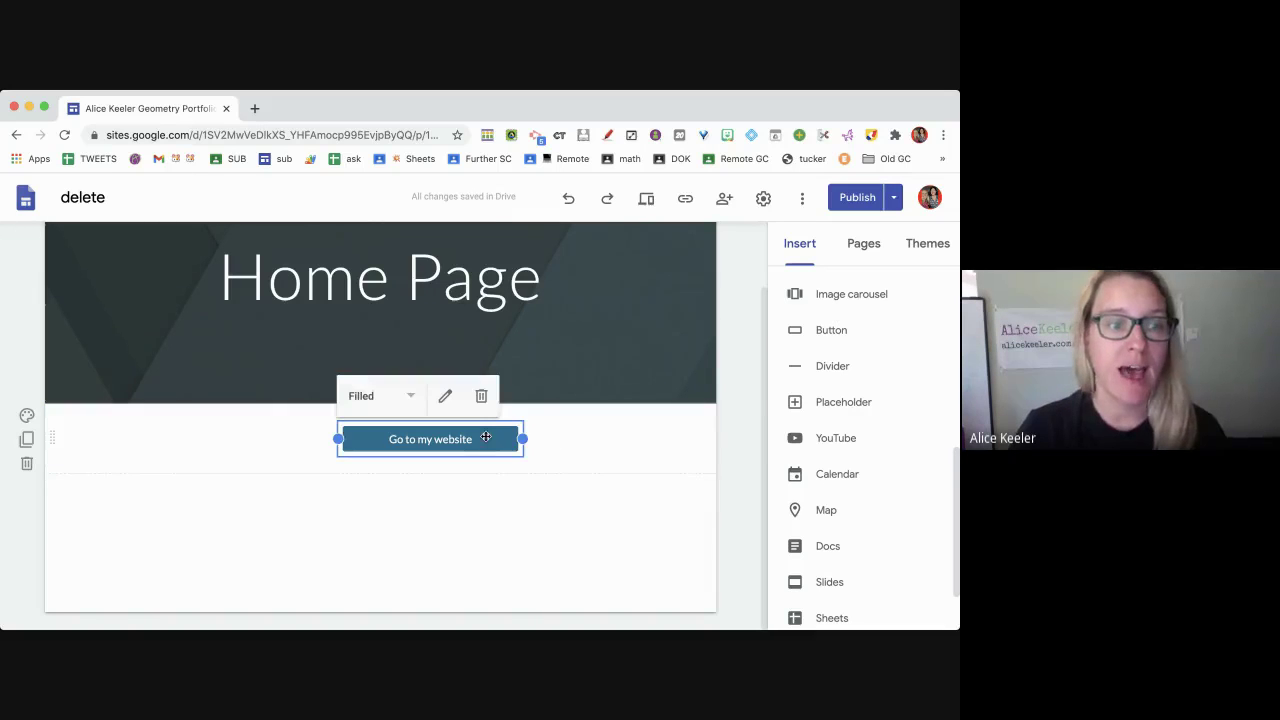
# Try the Outlined and Text button styles, then settle on Filled.
pyautogui.click(408, 396)
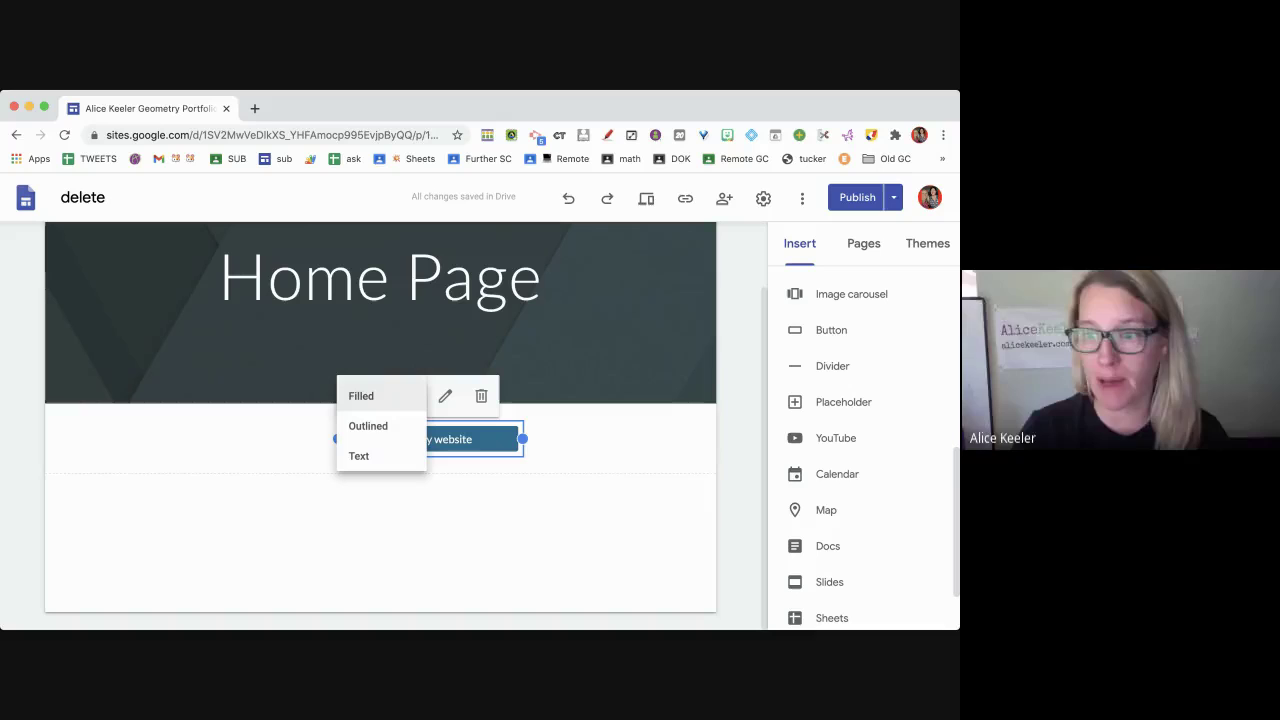
pyautogui.click(376, 430)
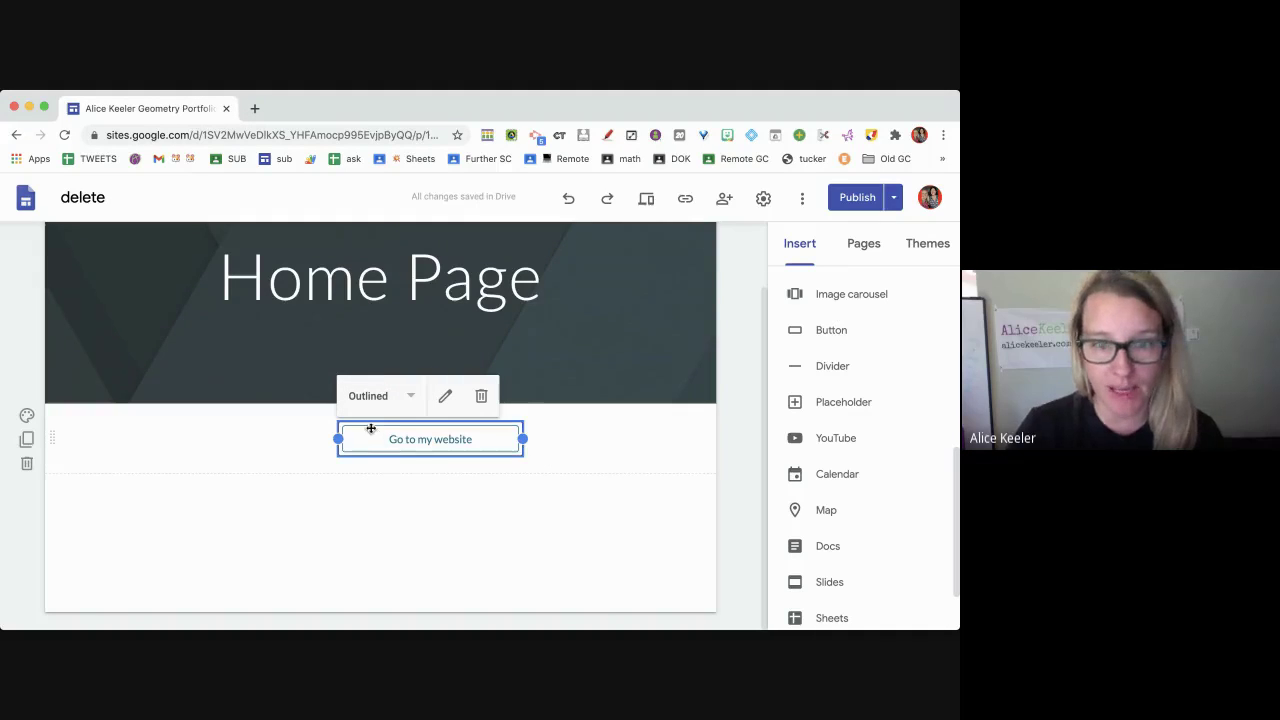
pyautogui.click(366, 397)
pyautogui.click(367, 396)
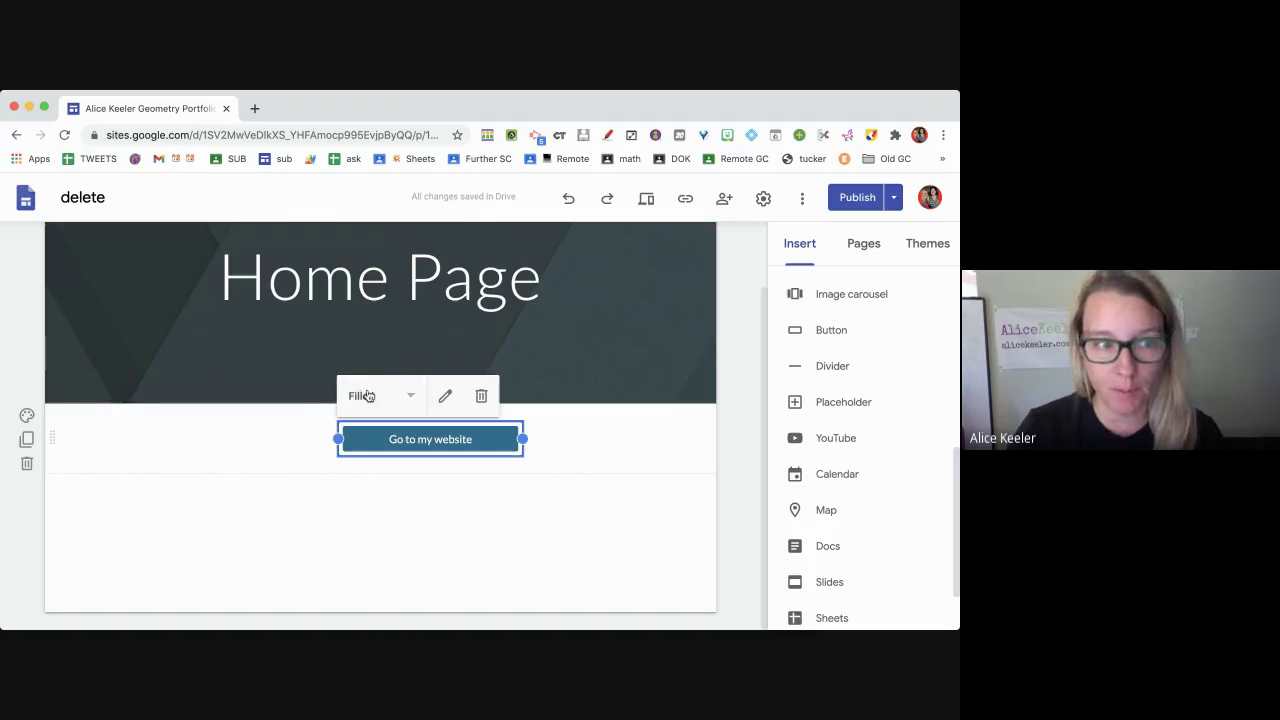
pyautogui.click(370, 397)
pyautogui.click(366, 457)
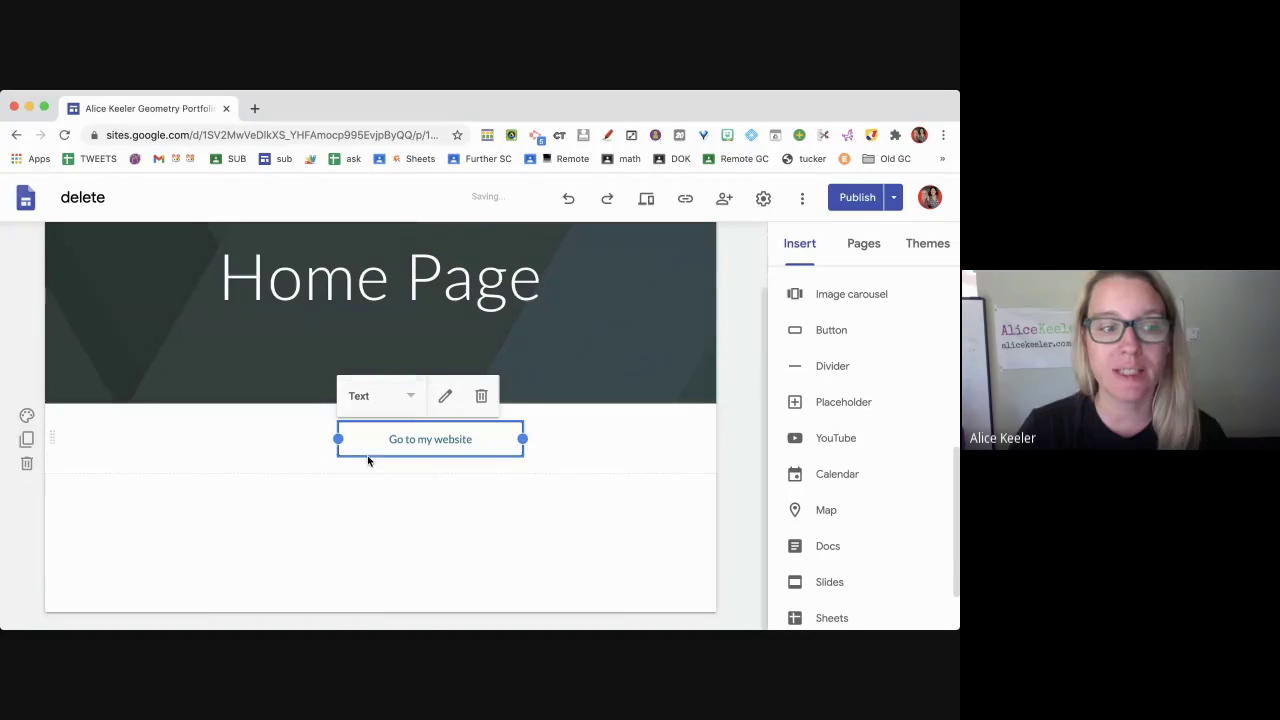
pyautogui.click(468, 471)
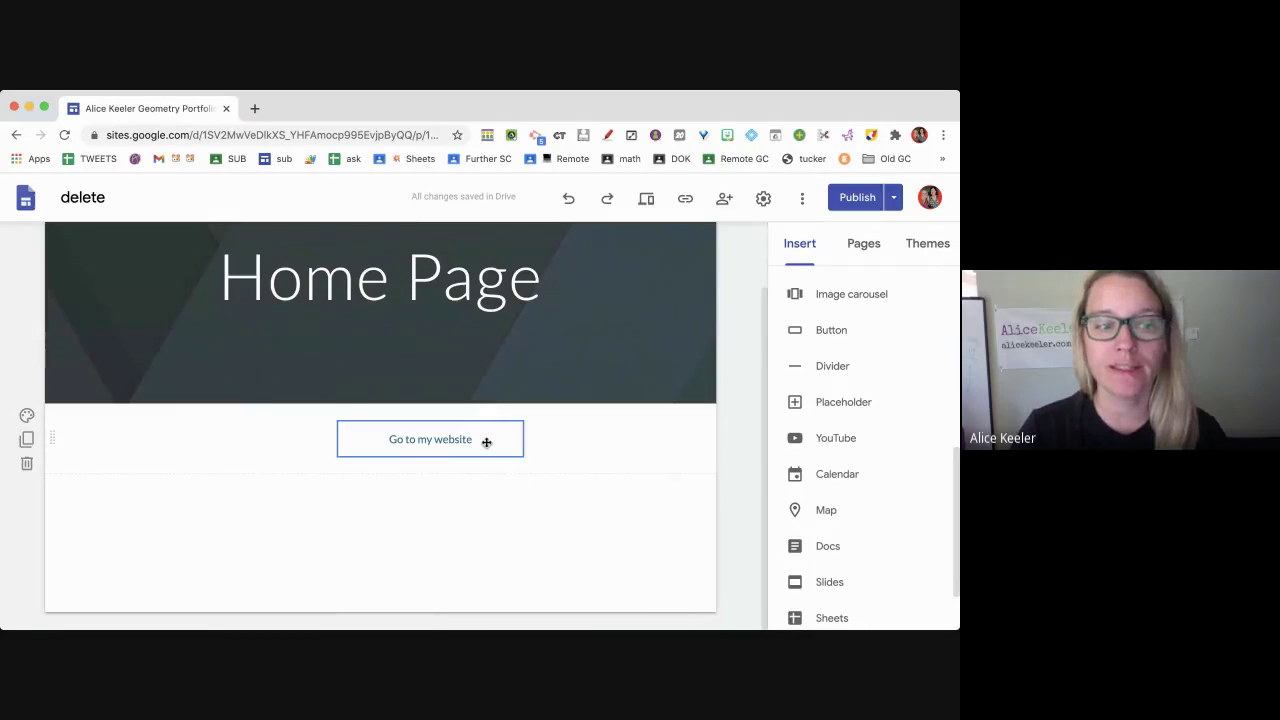
pyautogui.click(483, 442)
pyautogui.click(365, 397)
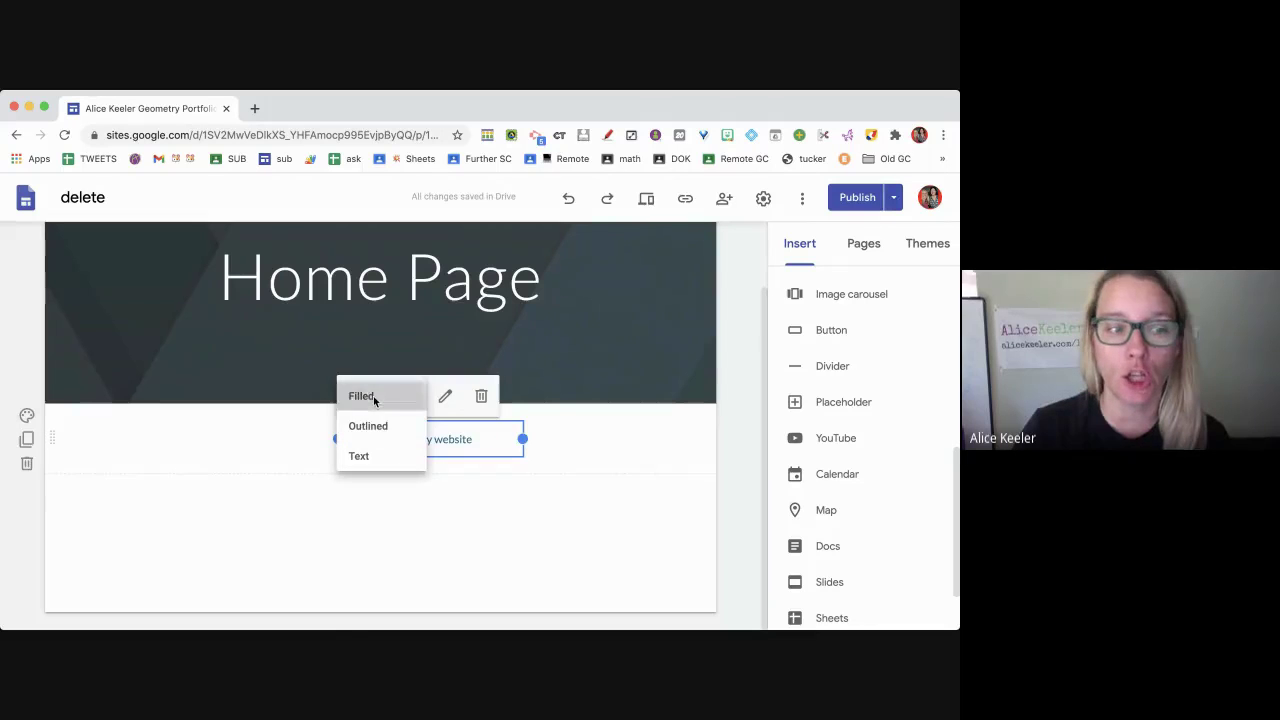
pyautogui.click(362, 397)
pyautogui.click(457, 514)
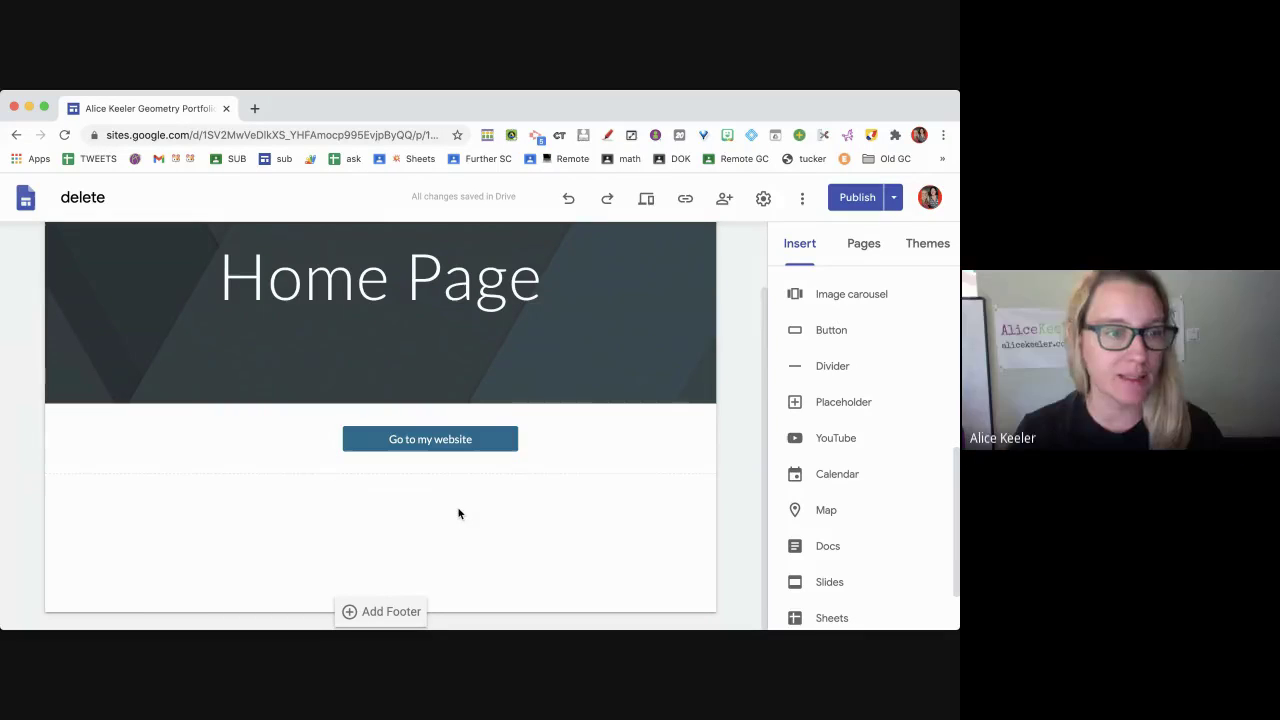
# Add three text boxes below the button reading 'some text', 'Some text' and 'Some text'.
pyautogui.doubleClick(458, 514)
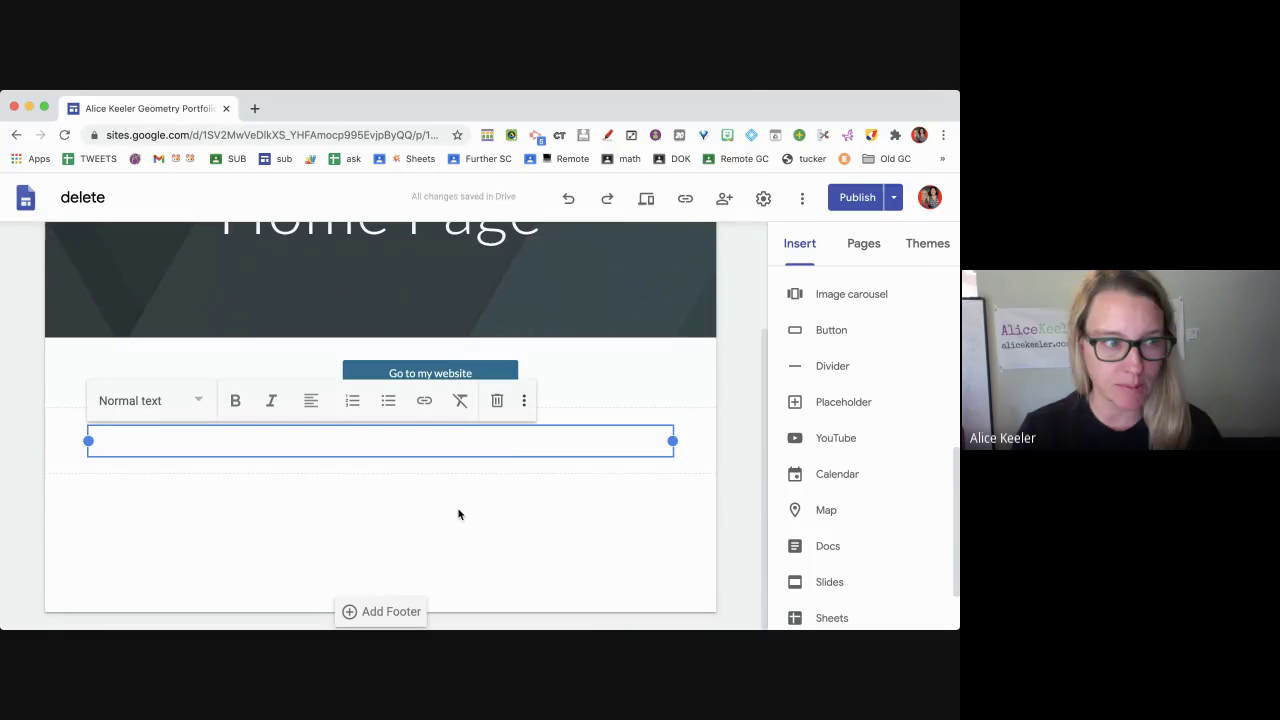
pyautogui.write('dome text')
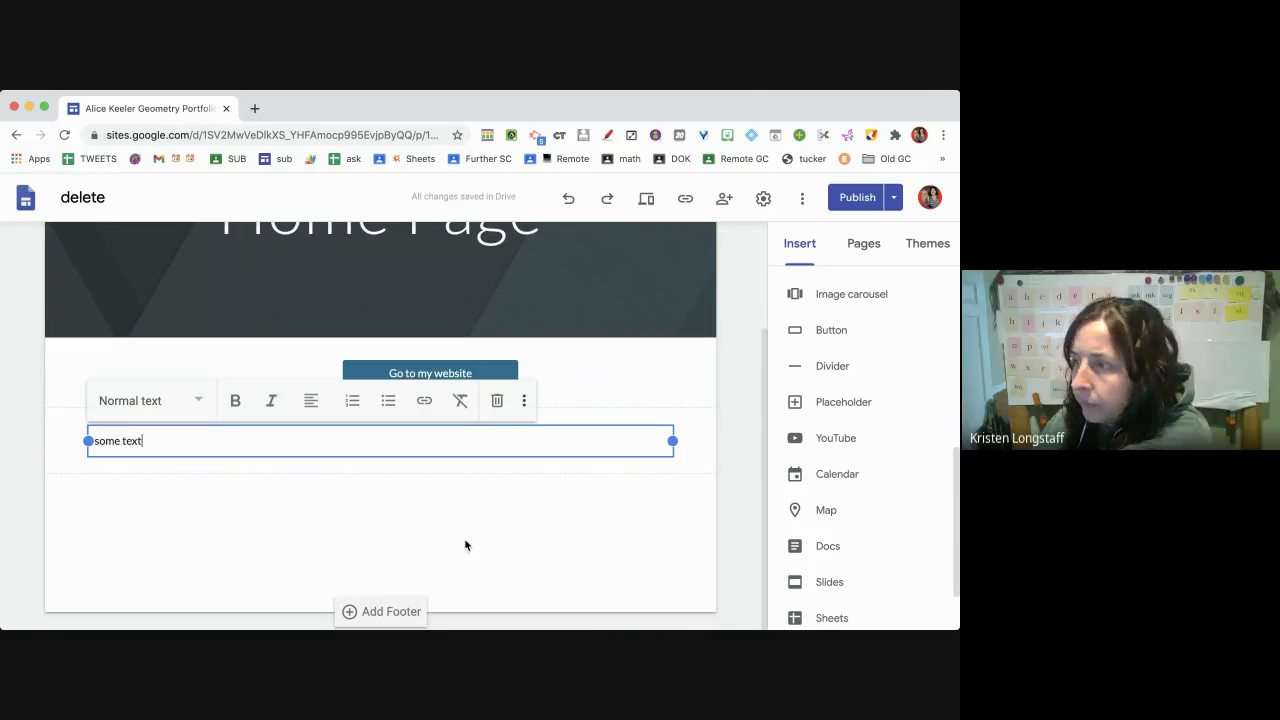
pyautogui.doubleClick(455, 561)
pyautogui.click(453, 561)
pyautogui.write('Some text')
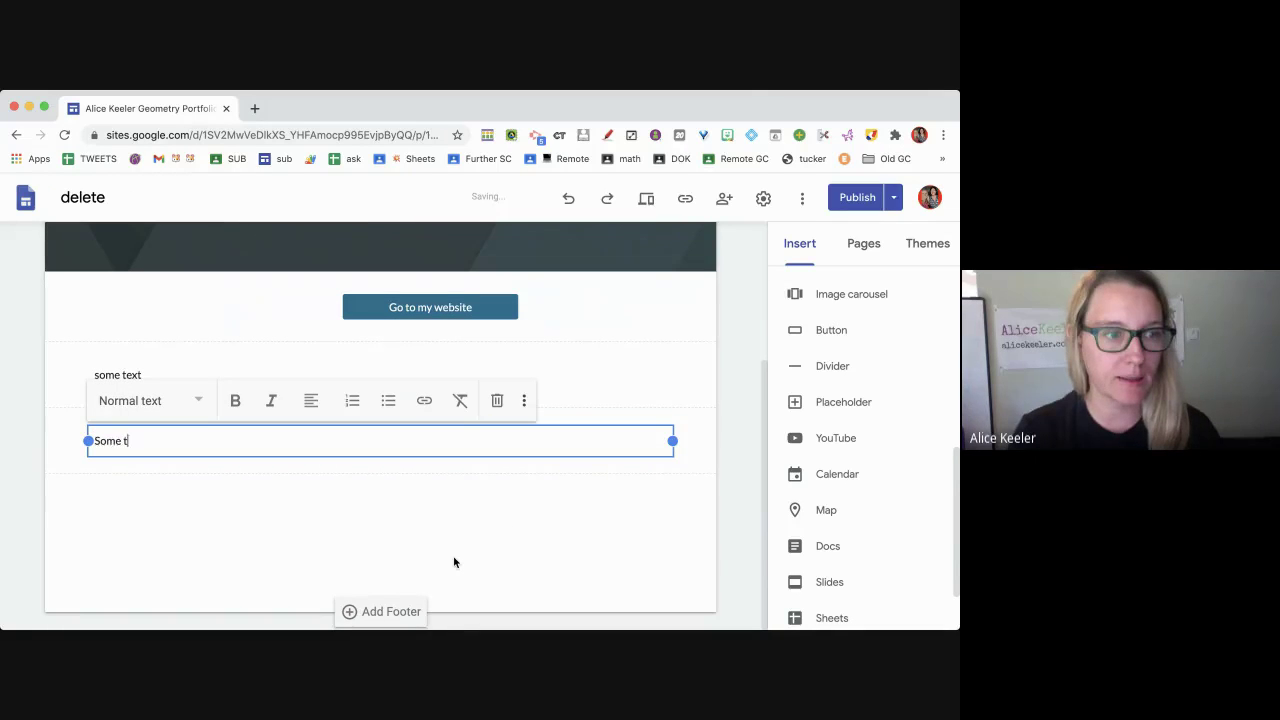
pyautogui.click(411, 532)
pyautogui.doubleClick(411, 532)
pyautogui.click(411, 532)
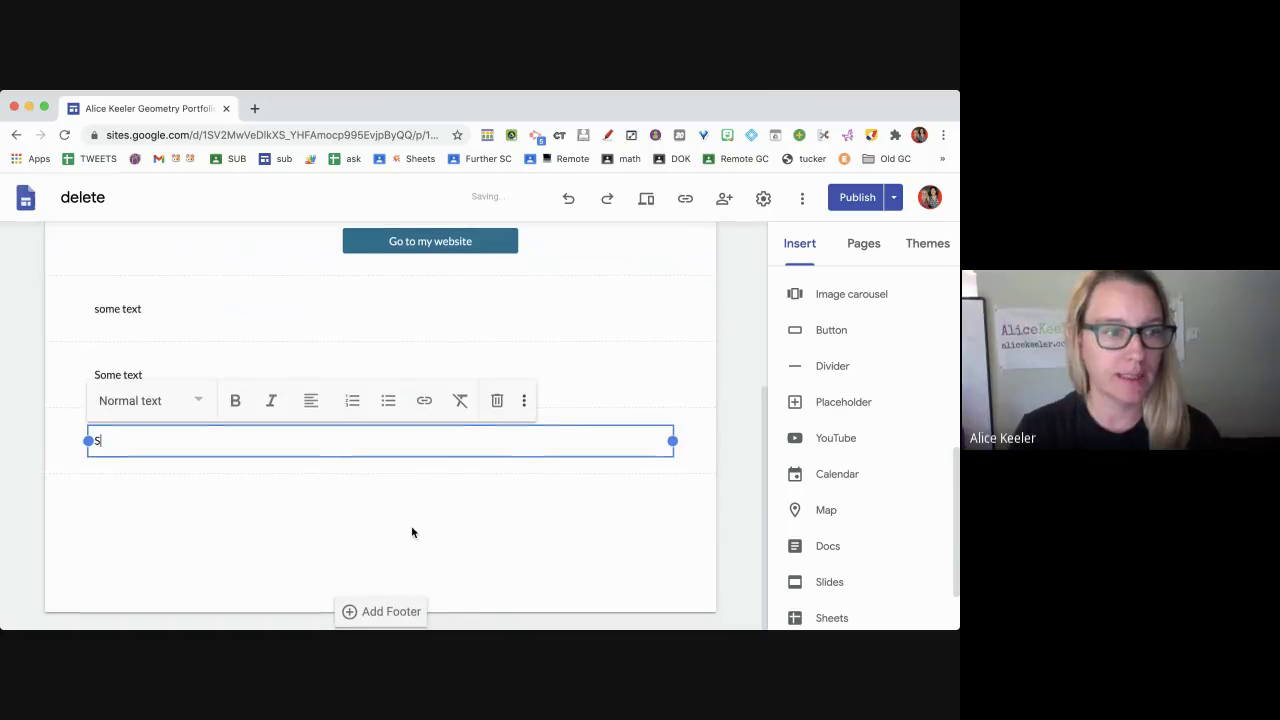
pyautogui.write('Some text')
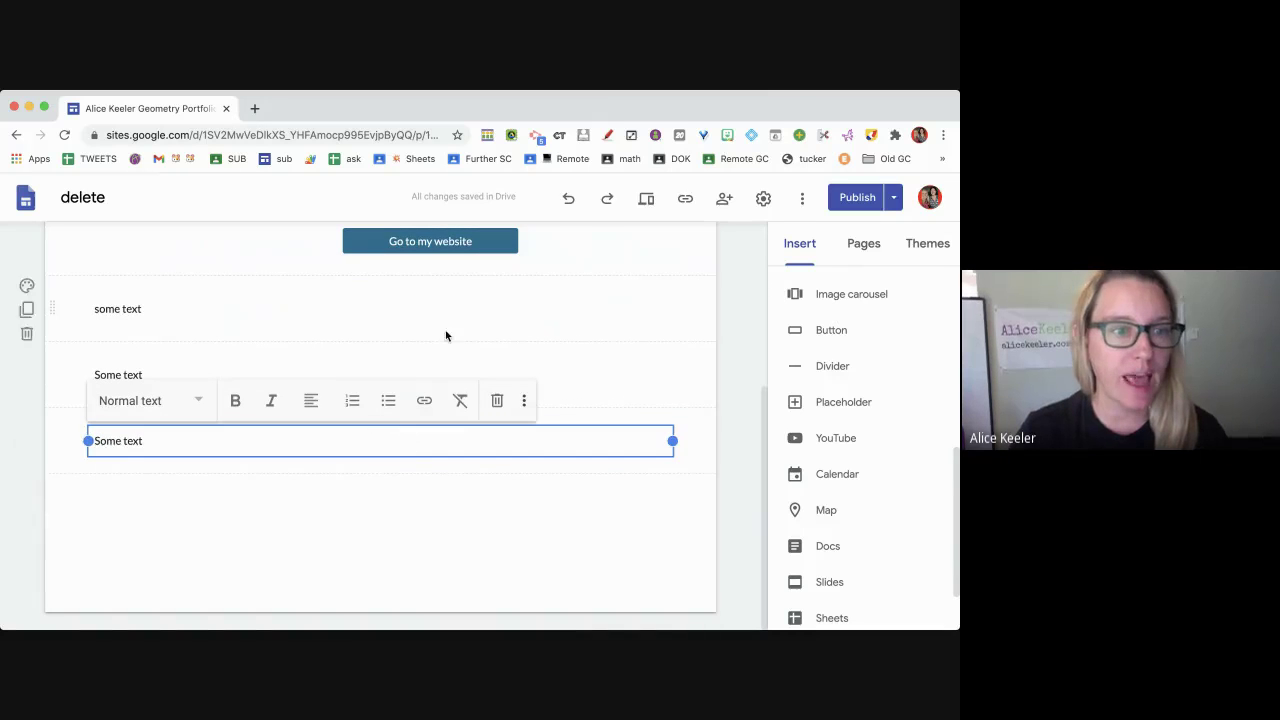
pyautogui.click(443, 336)
pyautogui.scroll(2, 443, 355)
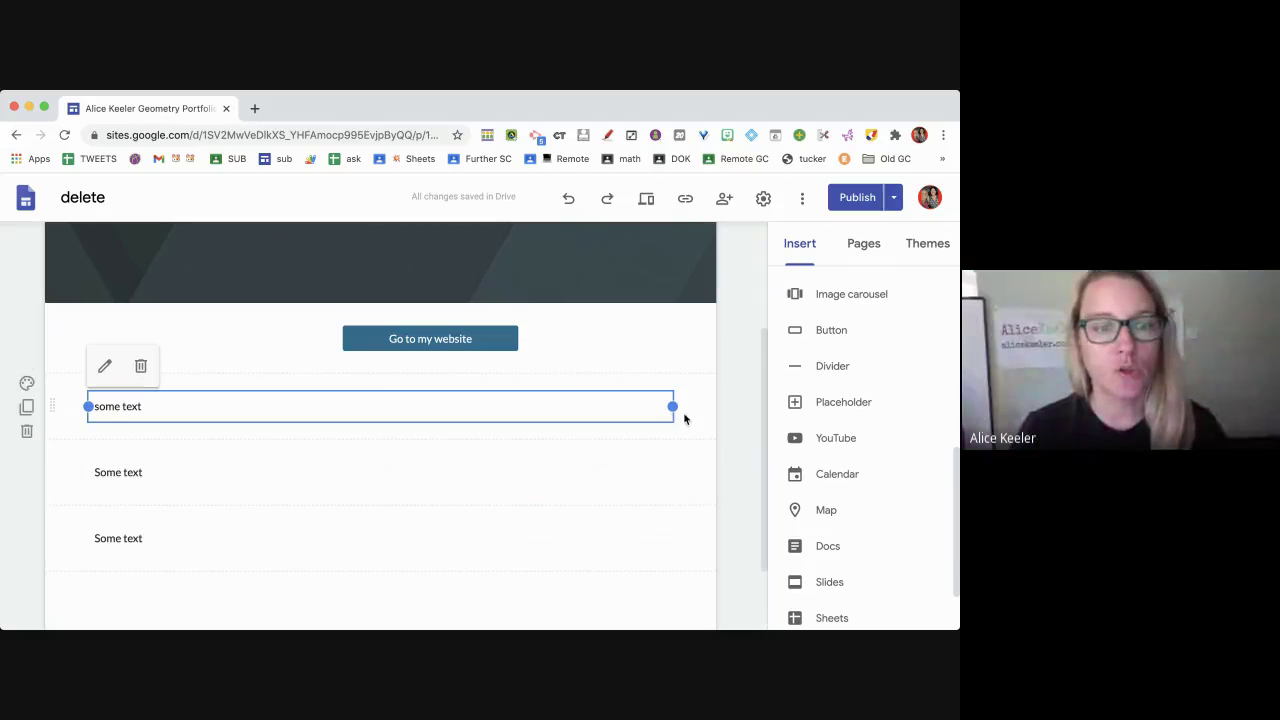
# Insert a 'Site!' button linking to the presenter's website and drag it right, beside Some text.
pyautogui.click(687, 417)
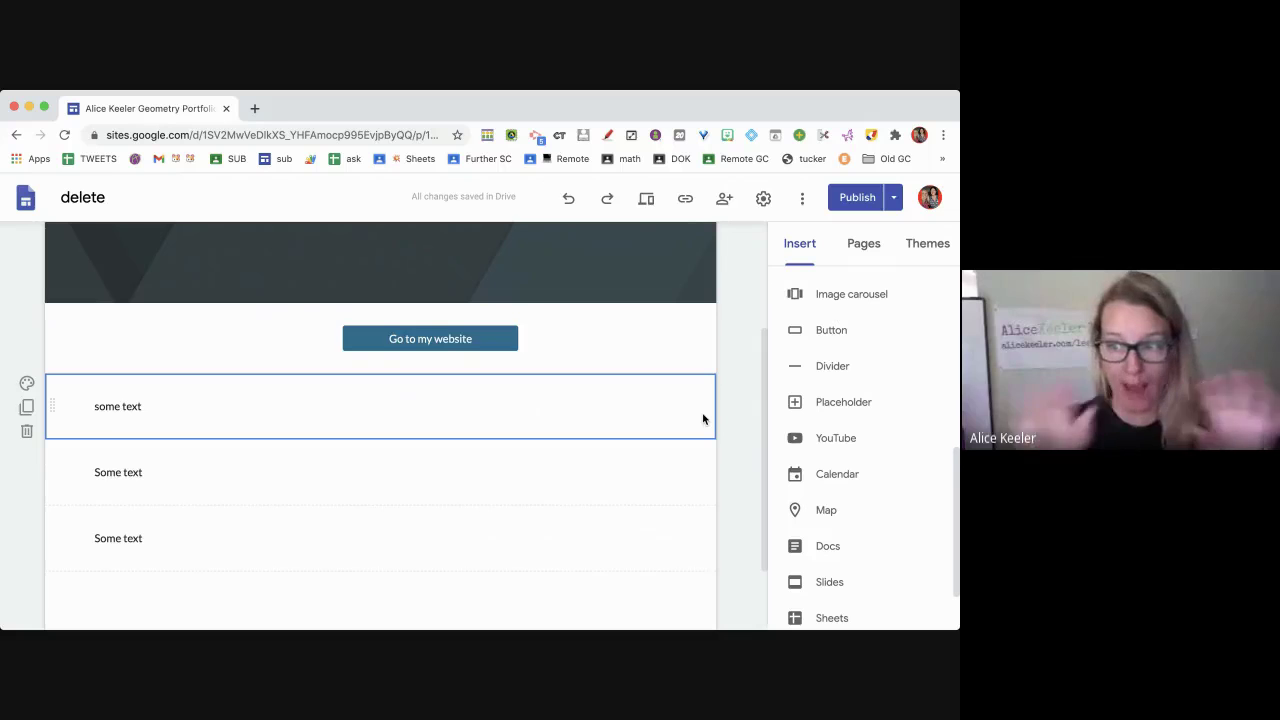
pyautogui.scroll(-1, 740, 400)
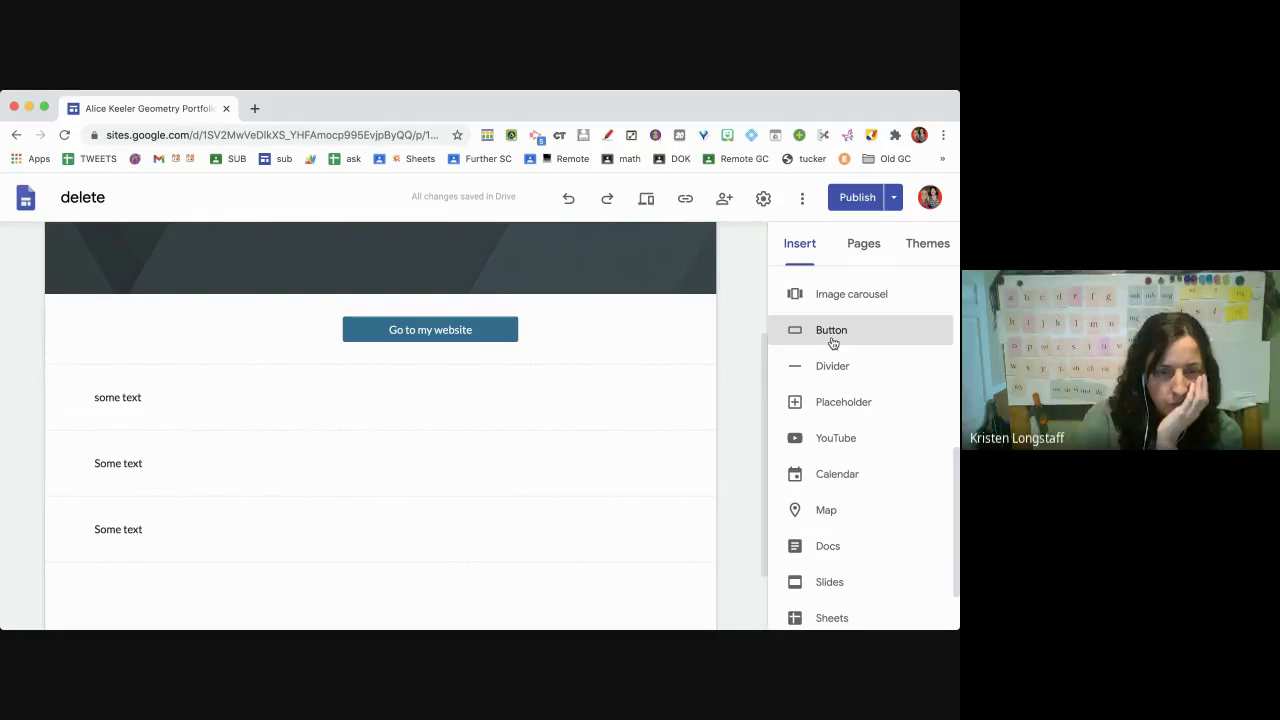
pyautogui.click(833, 331)
pyautogui.click(463, 420)
pyautogui.write('http://alice')
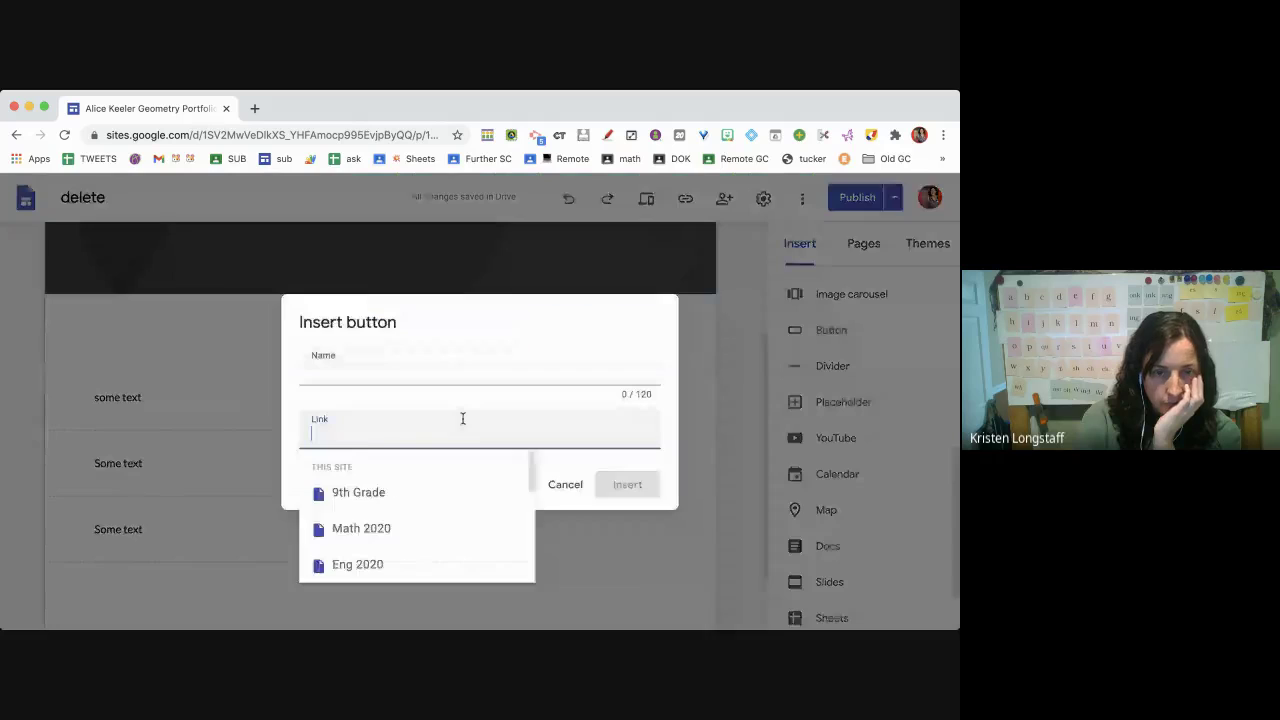
pyautogui.write('ke')
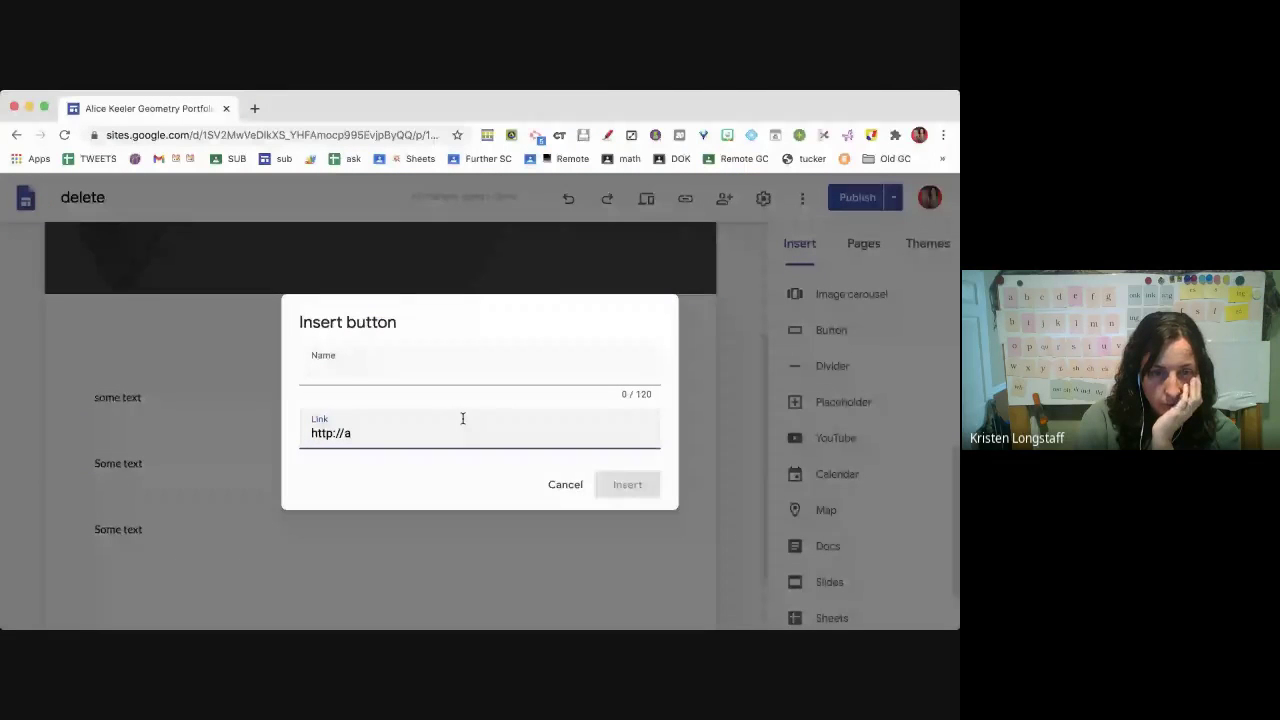
pyautogui.write('eler.com')
pyautogui.click(428, 371)
pyautogui.write('Site!')
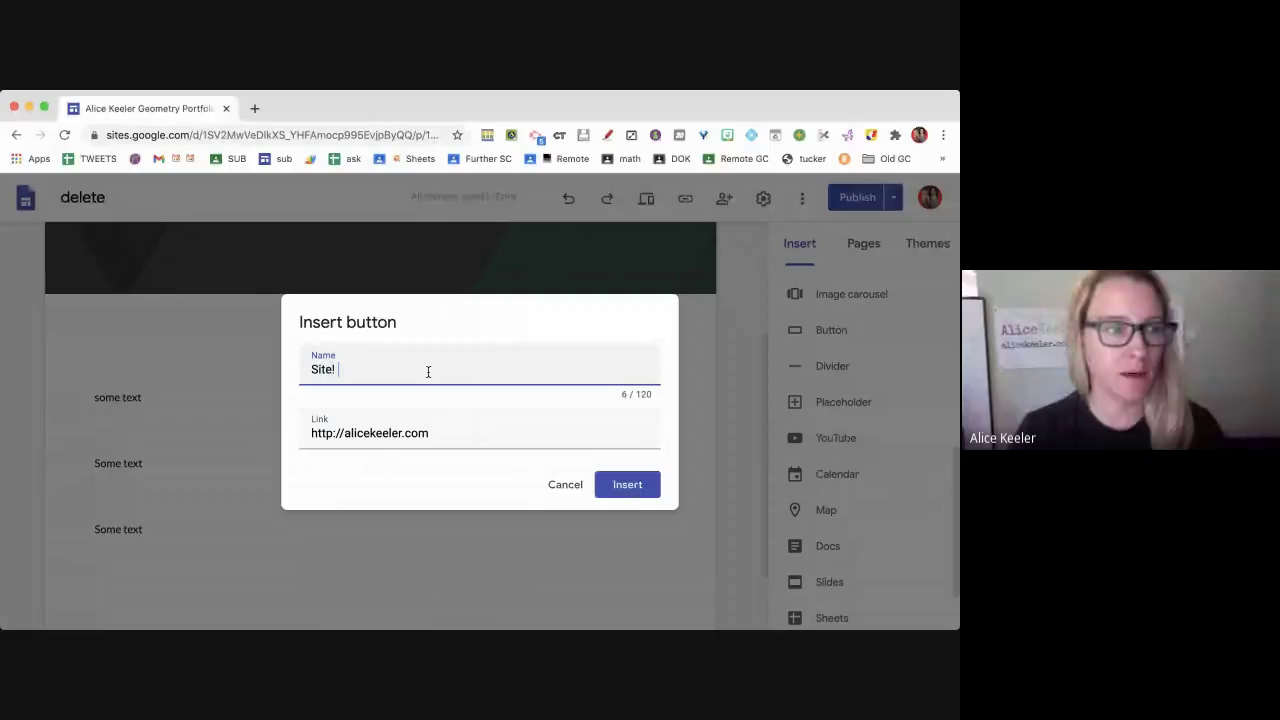
pyautogui.click(625, 485)
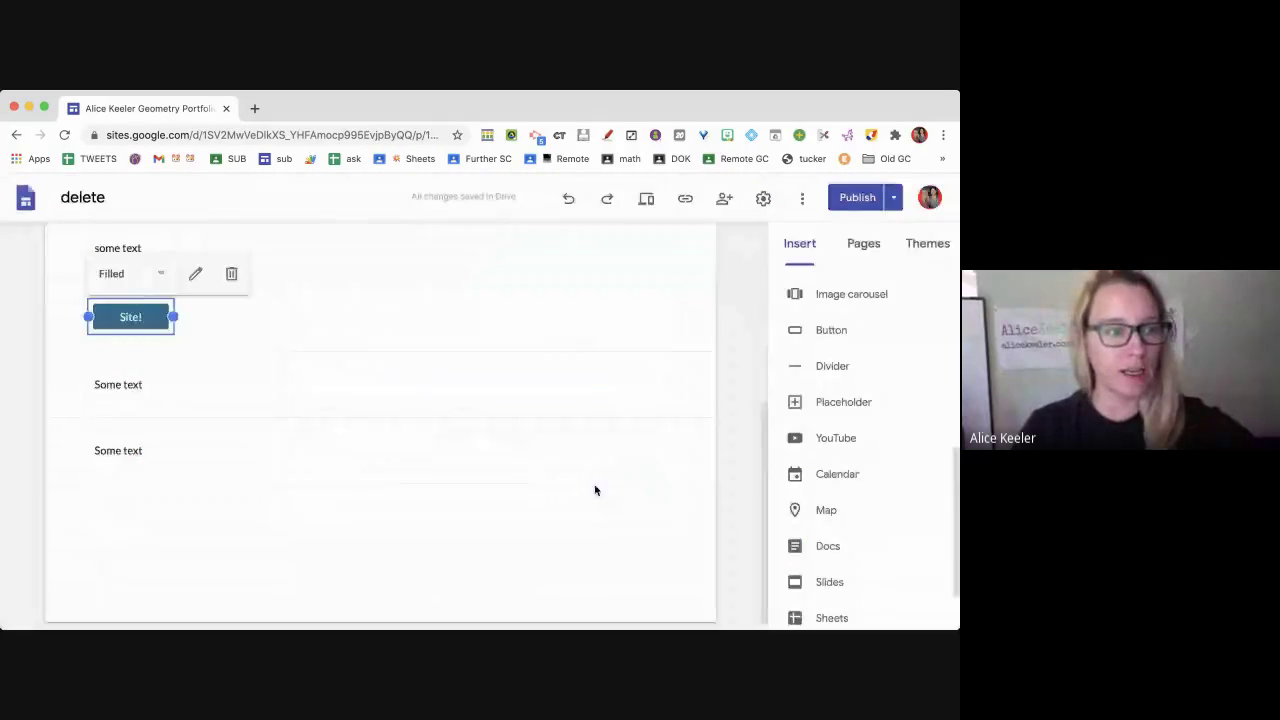
pyautogui.moveTo(142, 462)
pyautogui.mouseDown()
pyautogui.moveTo(249, 468)
pyautogui.moveTo(283, 434)
pyautogui.moveTo(277, 453)
pyautogui.moveTo(230, 466)
pyautogui.moveTo(403, 477)
pyautogui.moveTo(457, 414)
pyautogui.moveTo(574, 420)
pyautogui.moveTo(664, 400)
pyautogui.moveTo(616, 465)
pyautogui.moveTo(628, 471)
pyautogui.moveTo(380, 466)
pyautogui.mouseUp()
# Drop Site! beside Some text, then insert a 'This is the website' button linking to the site.
pyautogui.click(569, 467)
pyautogui.click(468, 469)
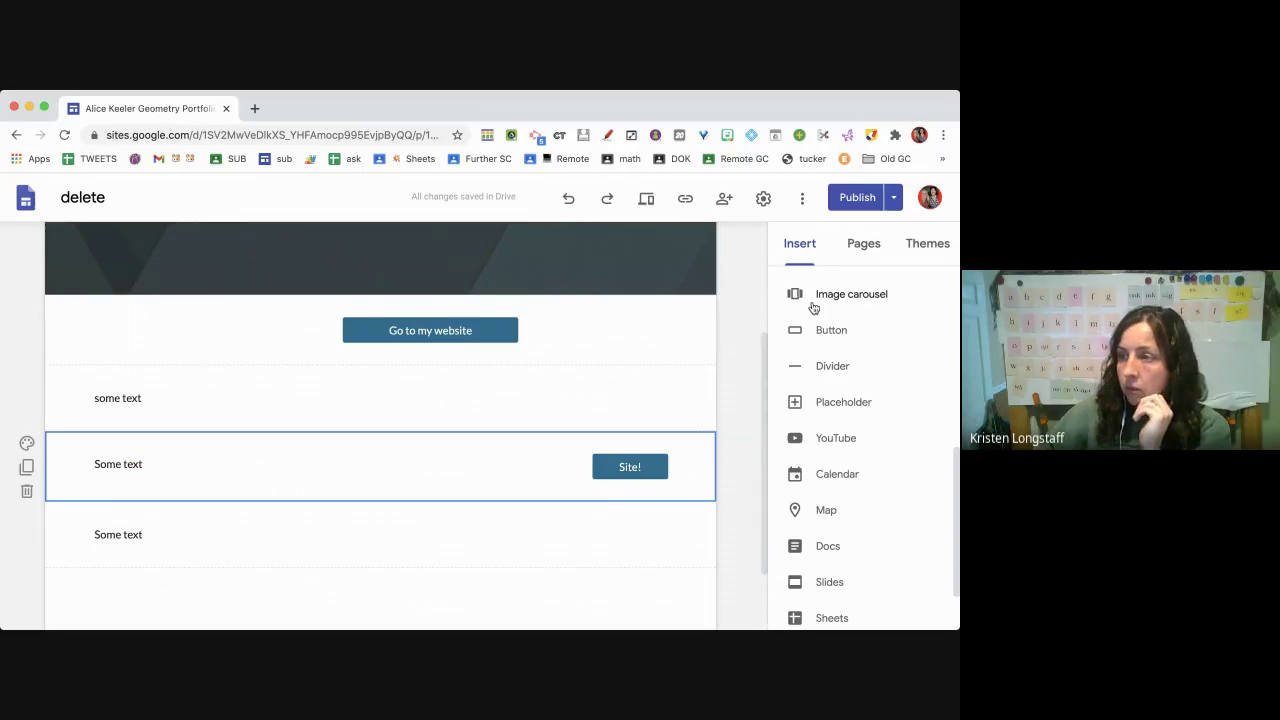
pyautogui.click(828, 333)
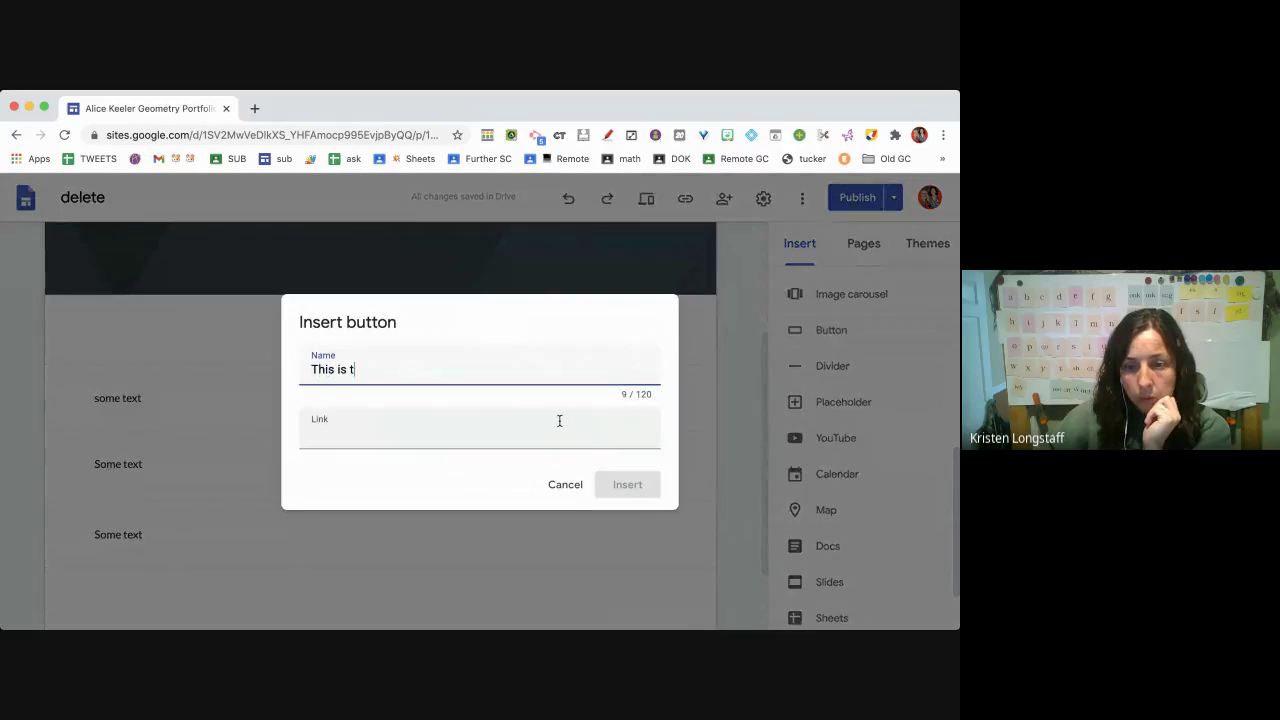
pyautogui.write('This is the website')
pyautogui.click(559, 420)
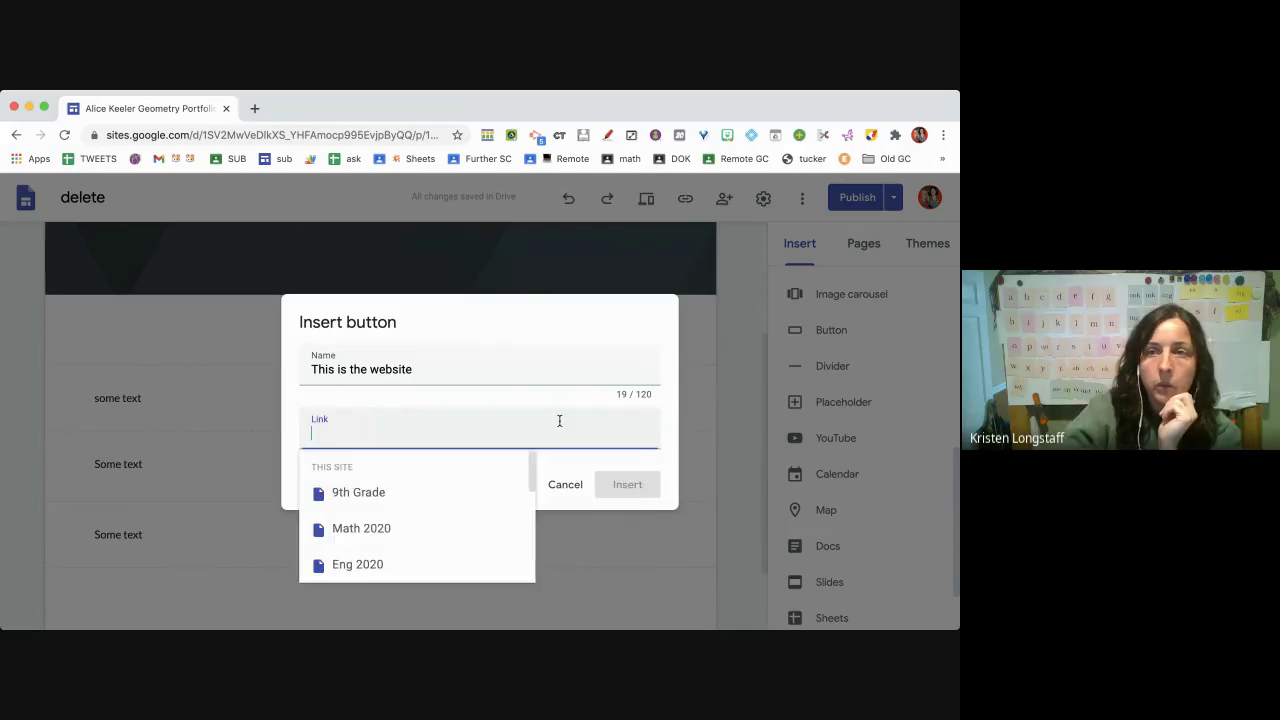
pyautogui.write('http://alicekeeler.com')
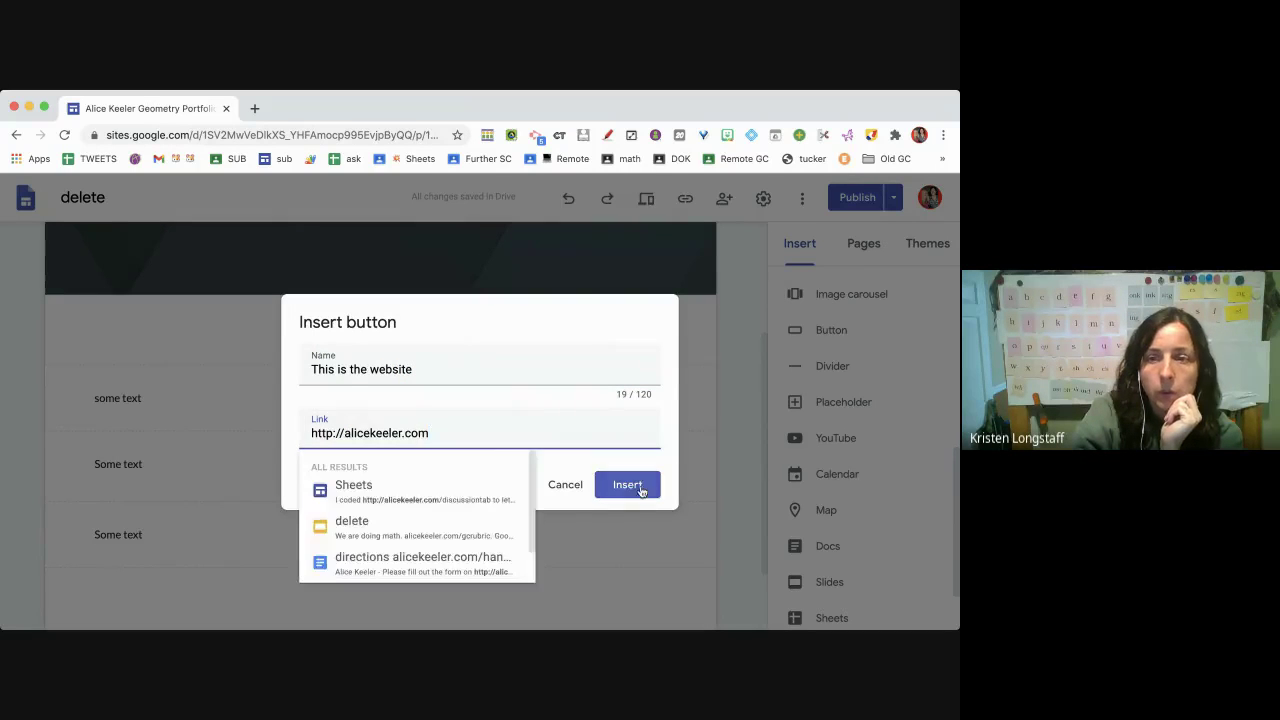
pyautogui.click(627, 484)
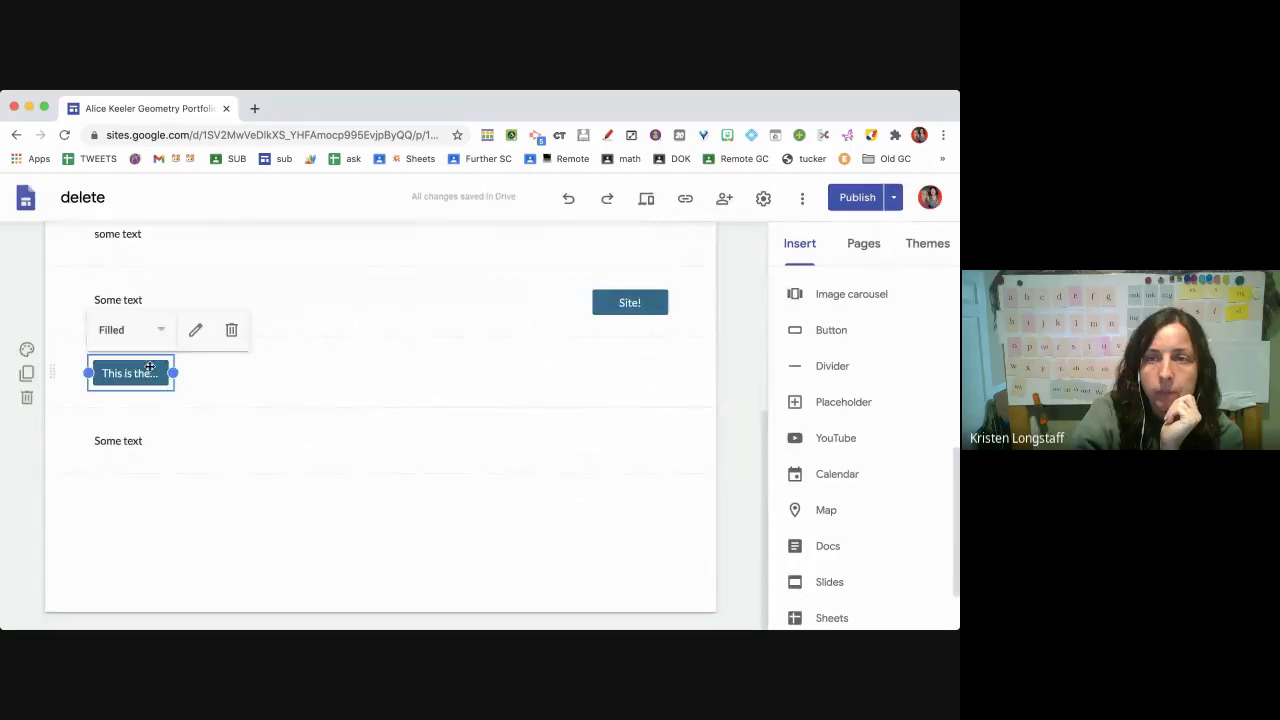
# Move the new button into the Site! row, narrow the text box, and widen the button.
pyautogui.moveTo(150, 368); pyautogui.dragTo(400, 305)
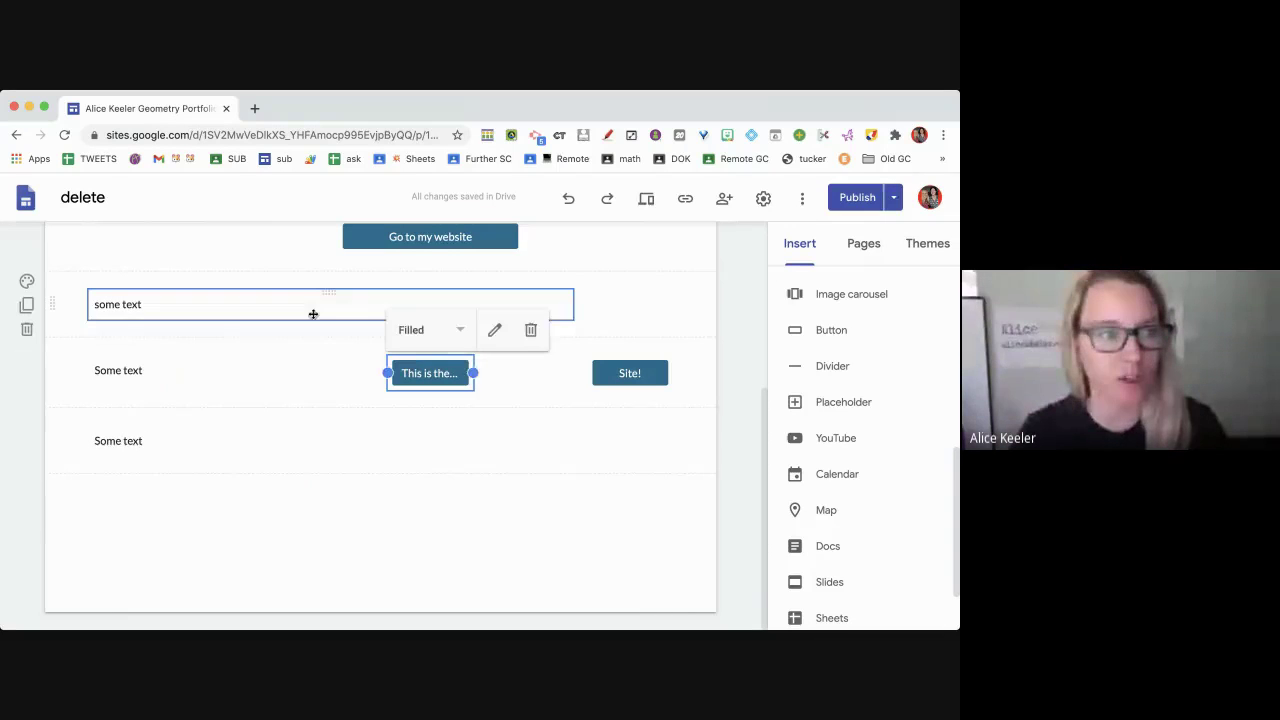
pyautogui.click(572, 305)
pyautogui.moveTo(567, 305); pyautogui.dragTo(492, 303)
pyautogui.click(460, 374)
pyautogui.moveTo(466, 377); pyautogui.dragTo(572, 373)
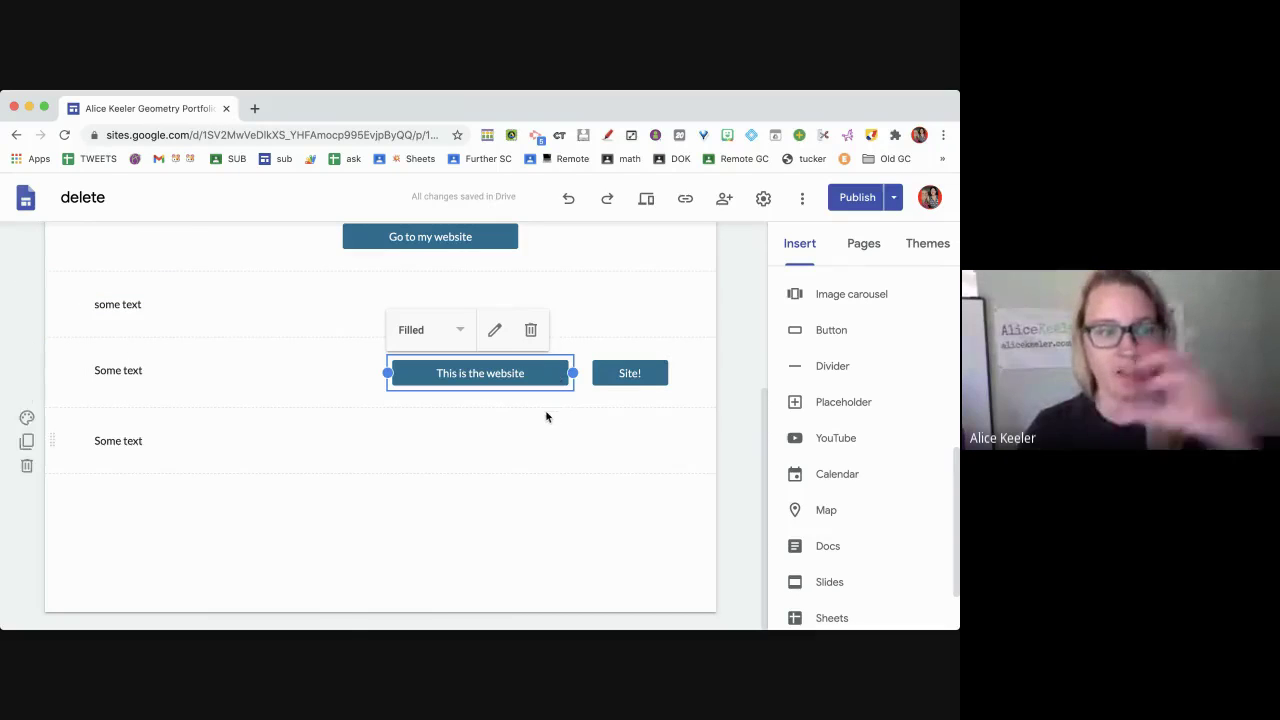
pyautogui.click(521, 538)
# Add two text boxes at the bottom reading 'some txt' and 'Some text'.
pyautogui.scroll(2, 521, 538)
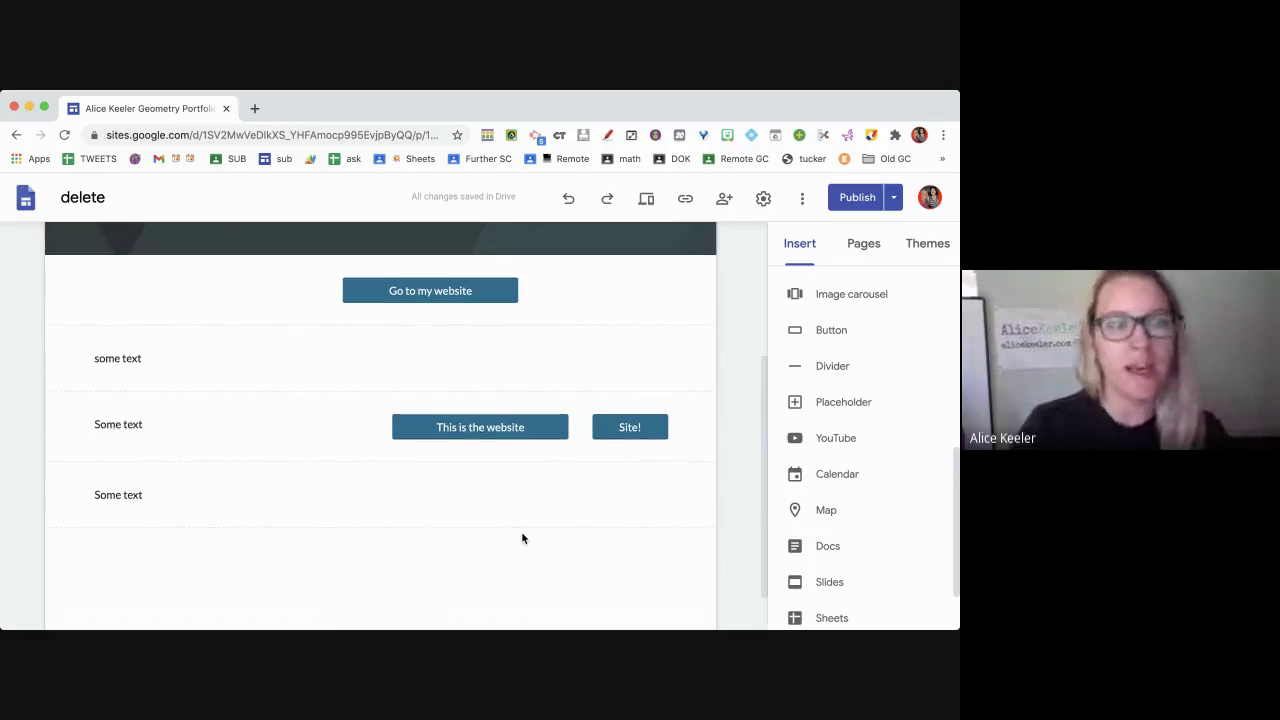
pyautogui.click(505, 514)
pyautogui.doubleClick(486, 557)
pyautogui.click(485, 557)
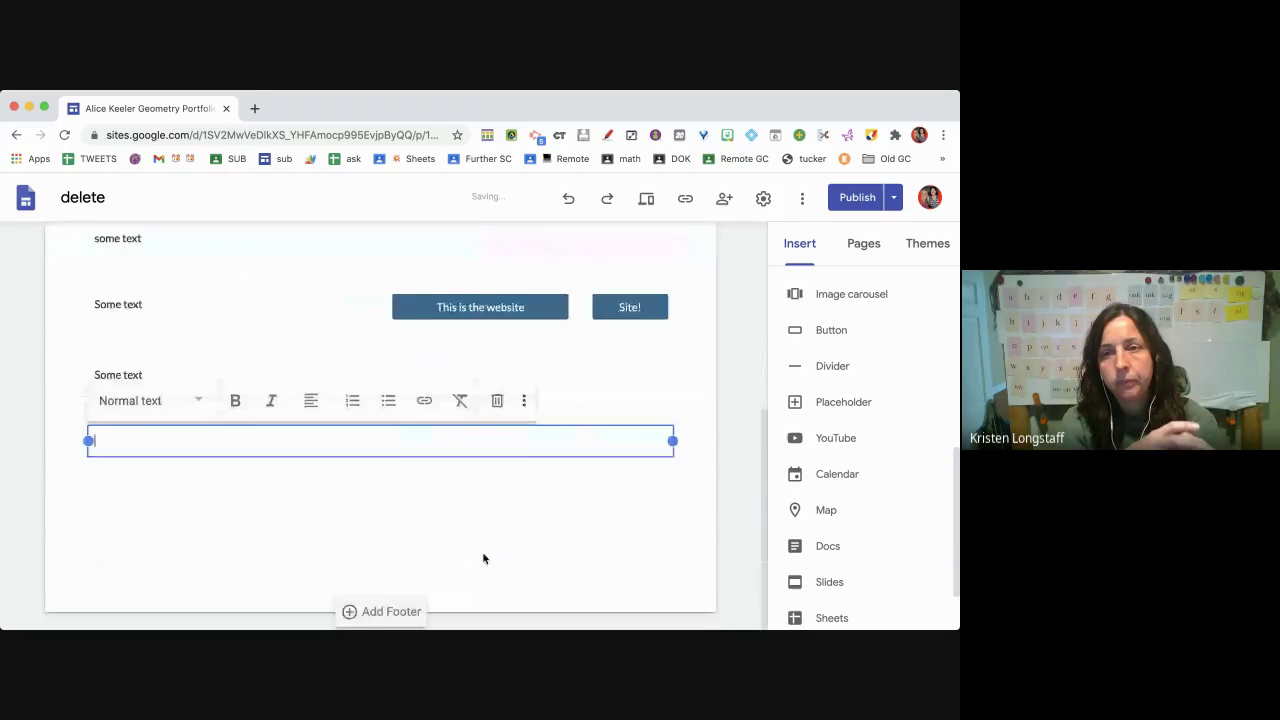
pyautogui.write('some t')
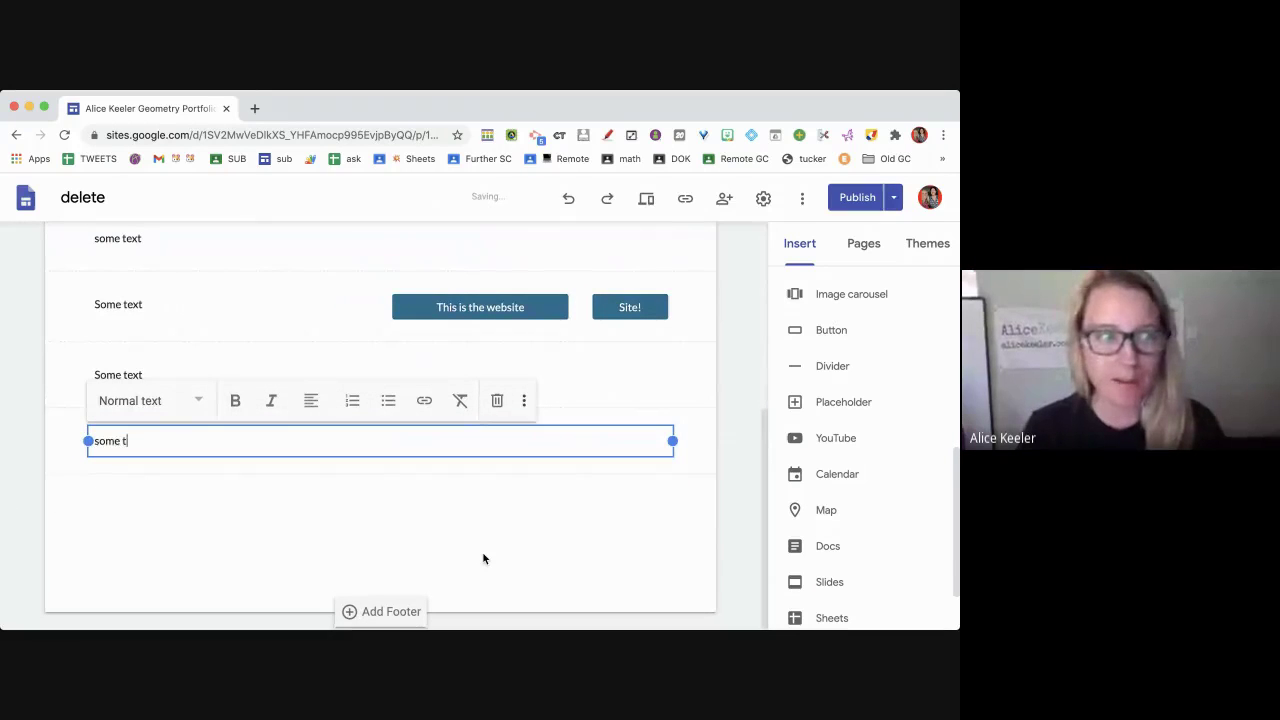
pyautogui.write('xt')
pyautogui.click(439, 577)
pyautogui.doubleClick(437, 570)
pyautogui.click(437, 570)
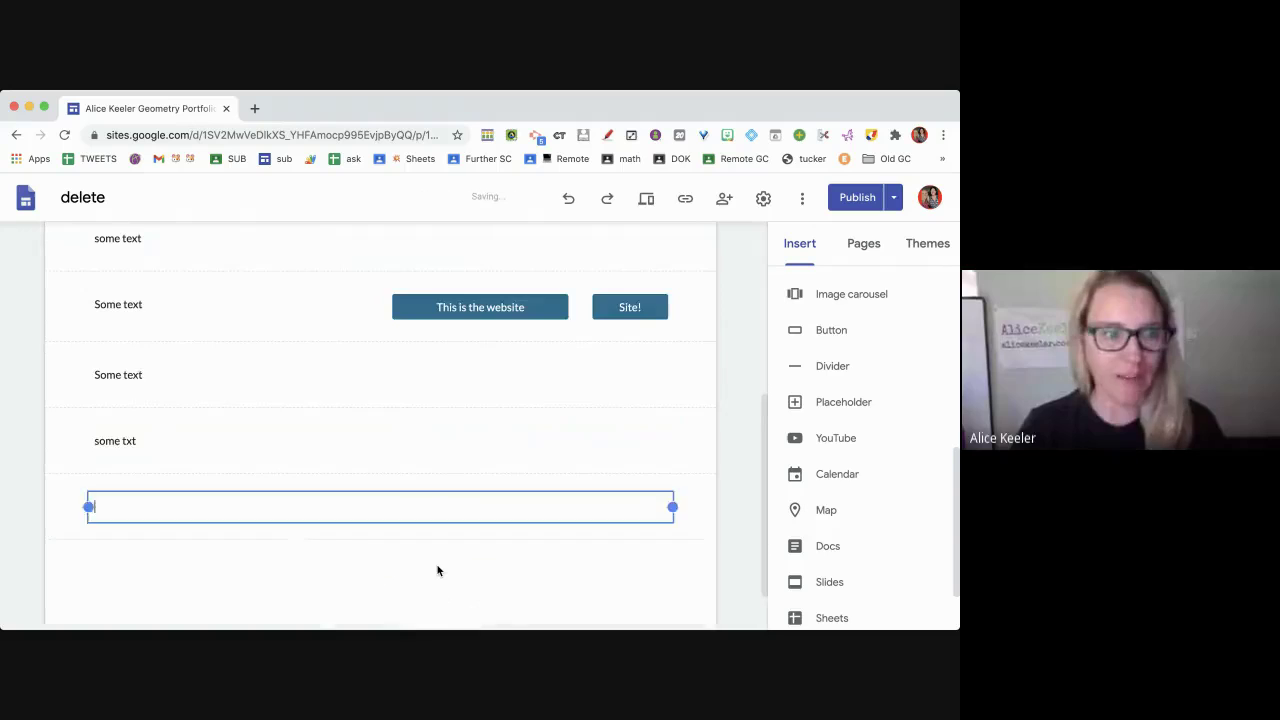
pyautogui.write('Some text')
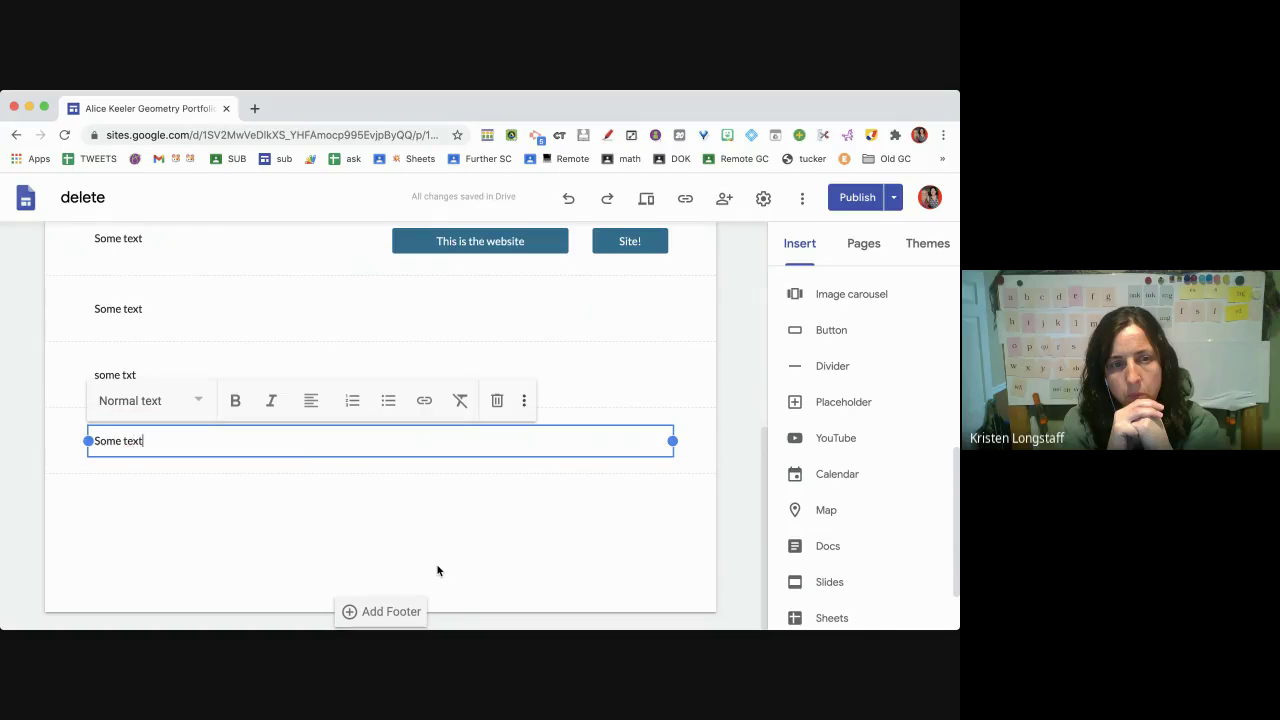
pyautogui.click(446, 544)
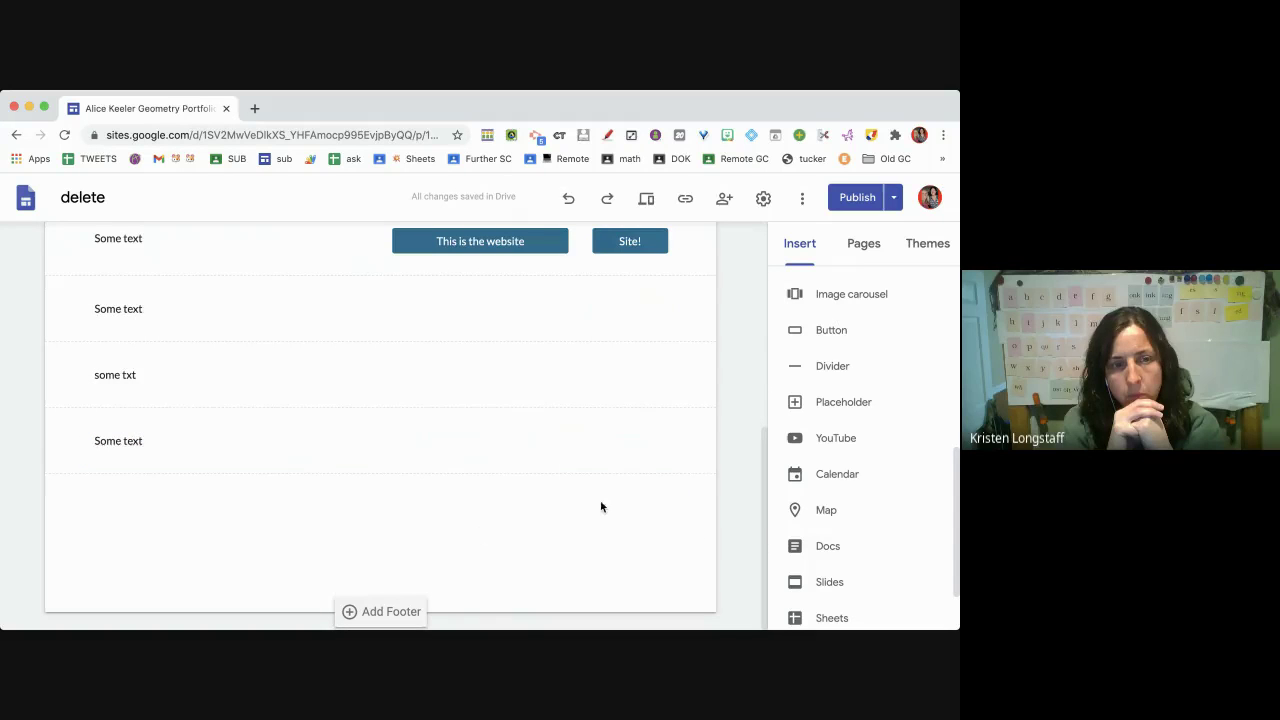
# Insert a 'Button at the top' button linking to the presenter's website.
pyautogui.scroll(5, 520, 515)
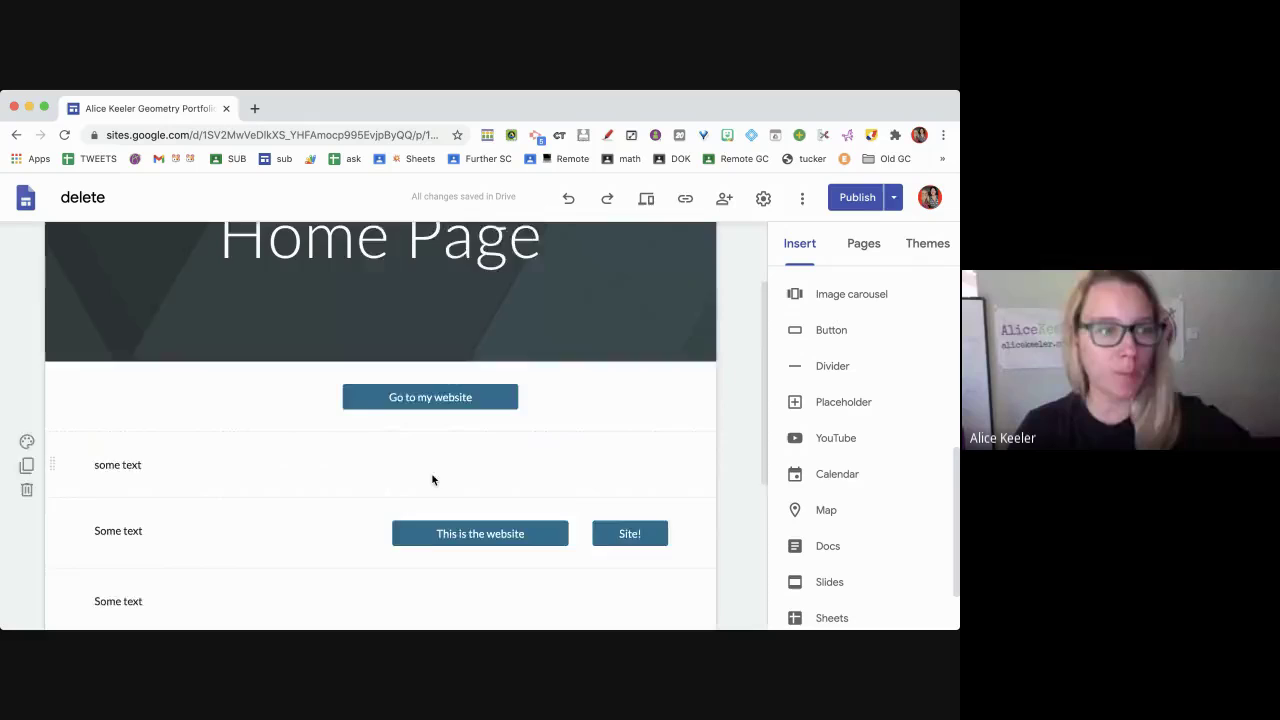
pyautogui.scroll(1, 432, 480)
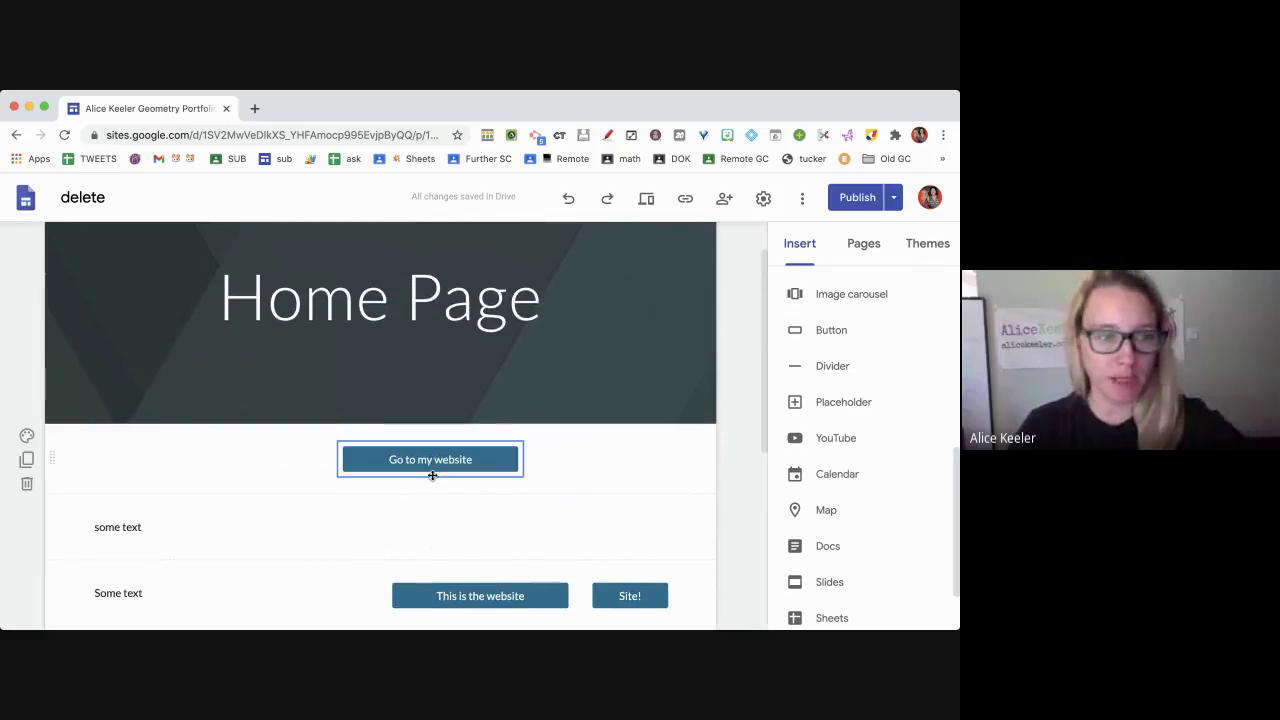
pyautogui.click(808, 334)
pyautogui.write('Button at t')
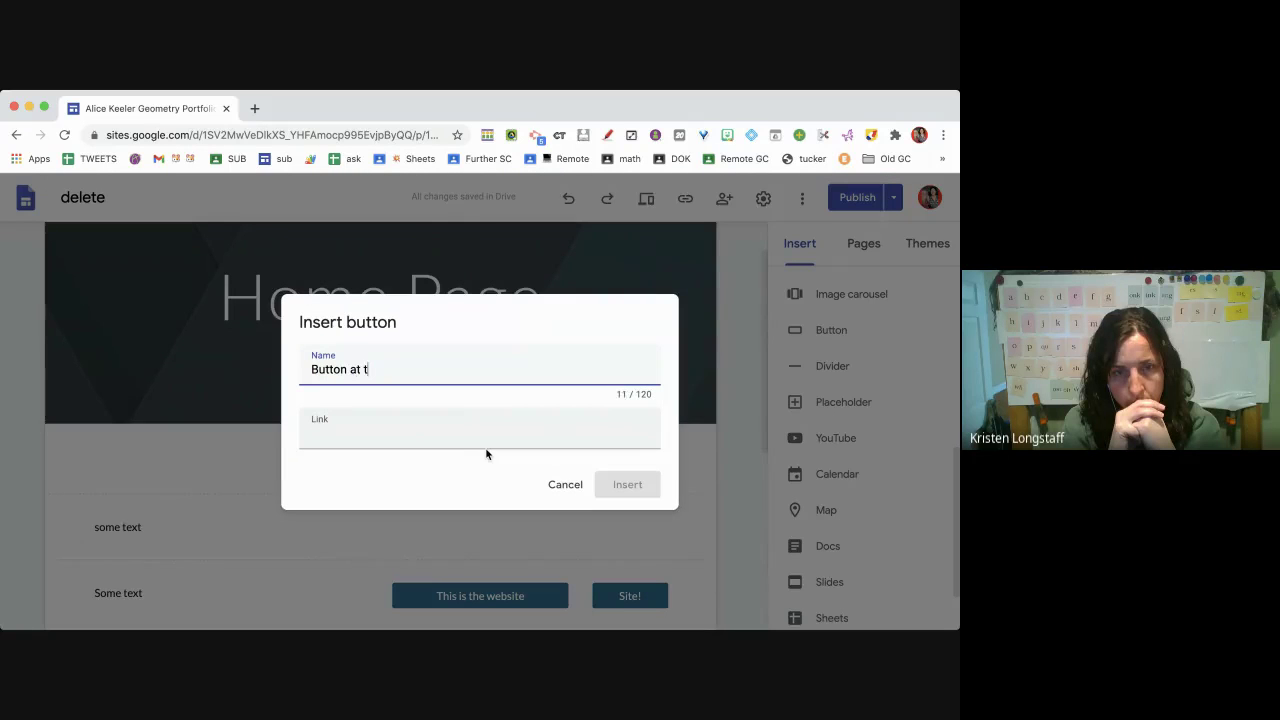
pyautogui.write('he top')
pyautogui.click(429, 434)
pyautogui.write('http')
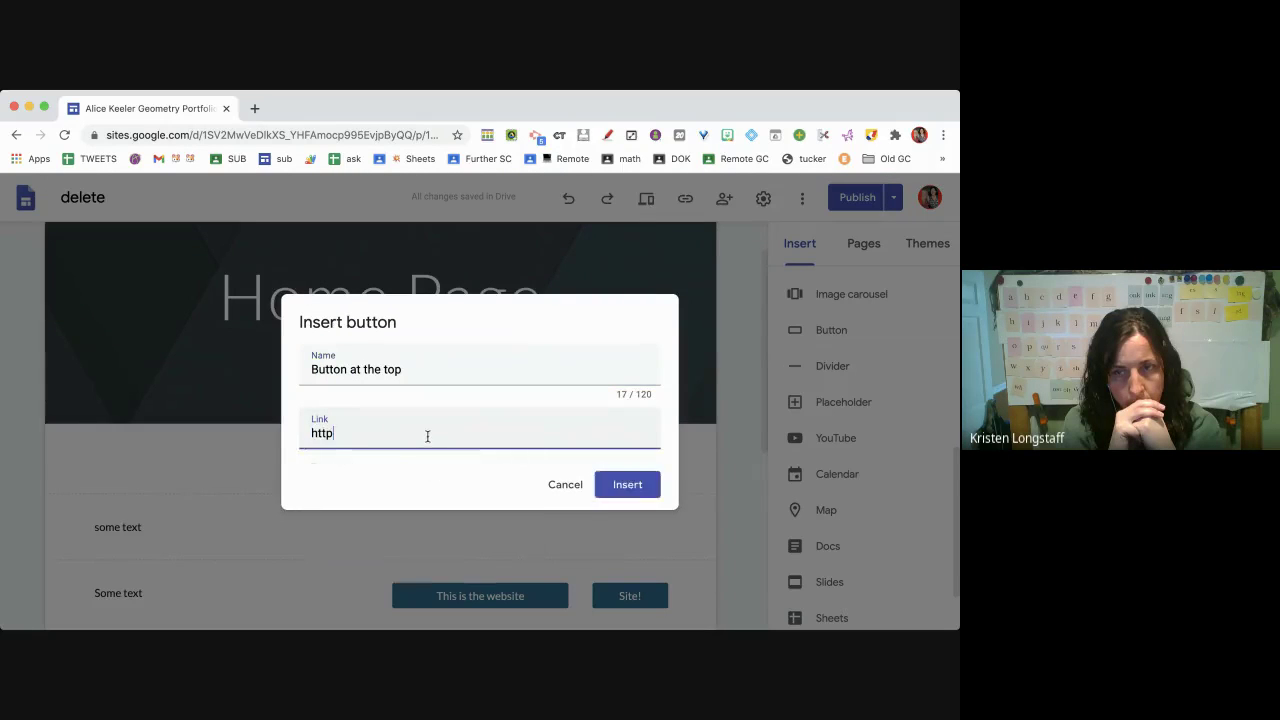
pyautogui.write('://alicekeeler.com')
pyautogui.click(626, 484)
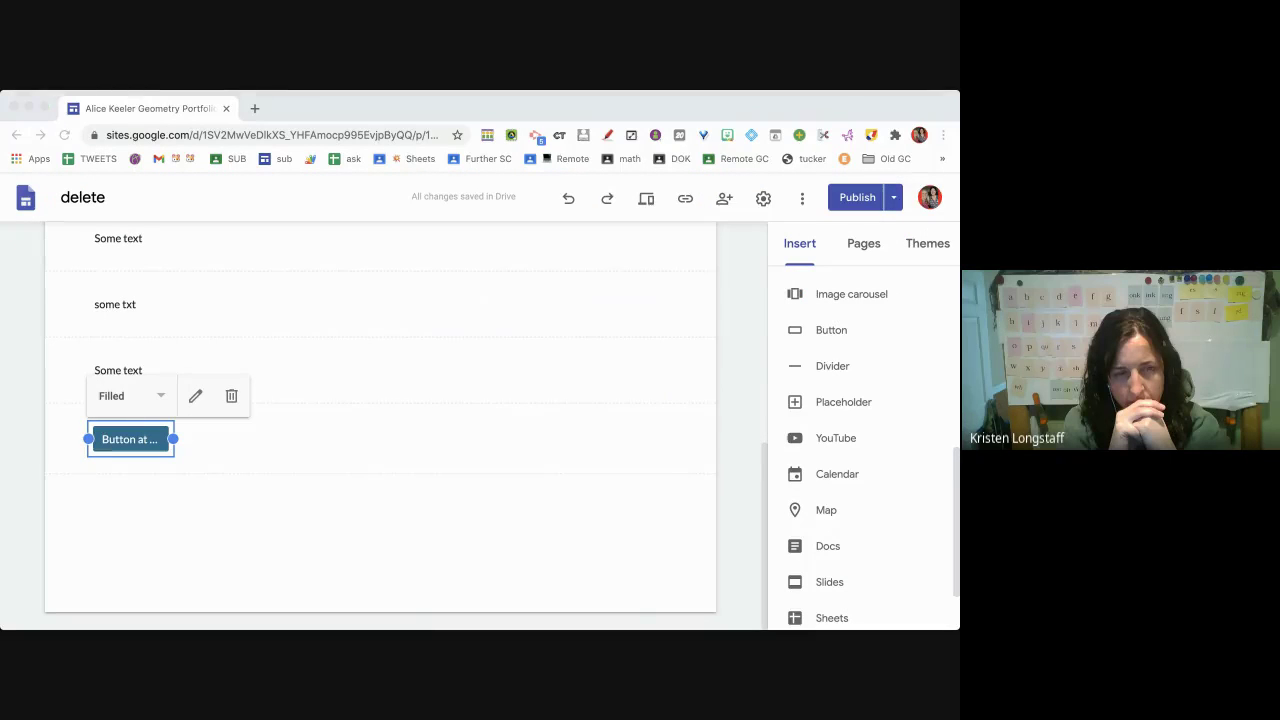
# Select the top section holding the Go to my website button.
pyautogui.scroll(2, 474, 531)
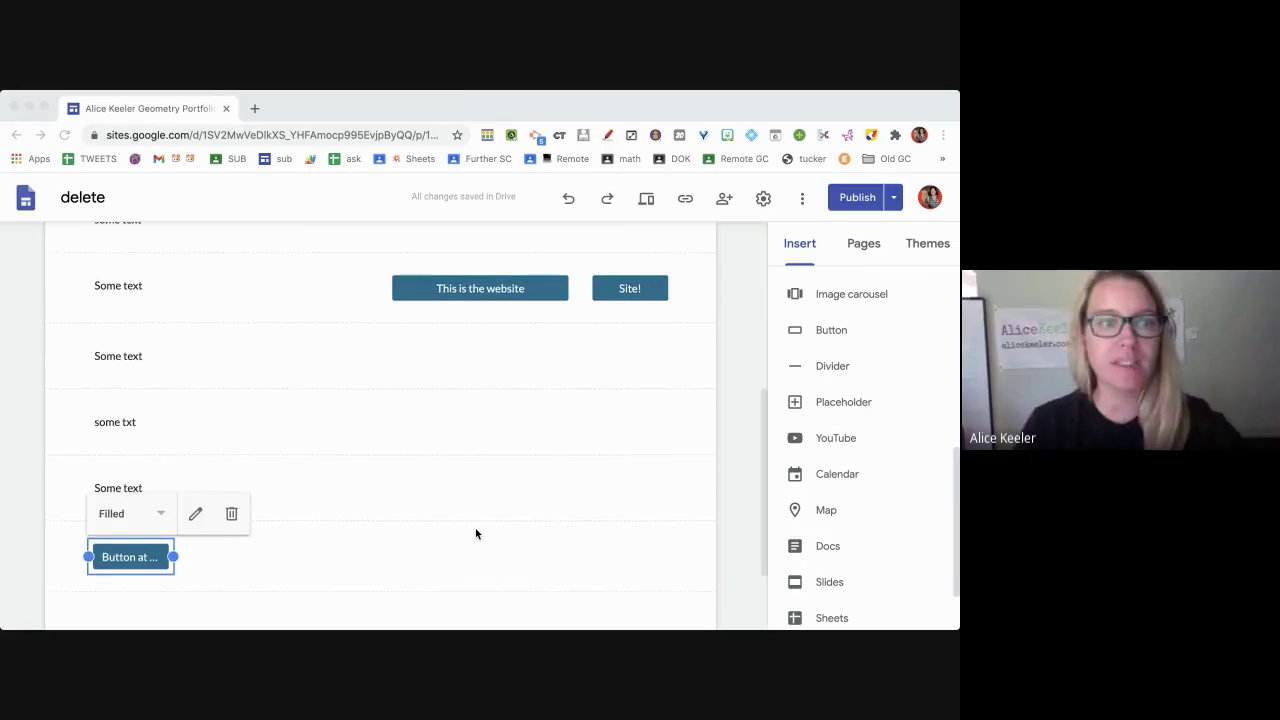
pyautogui.click(420, 380)
pyautogui.click(514, 380)
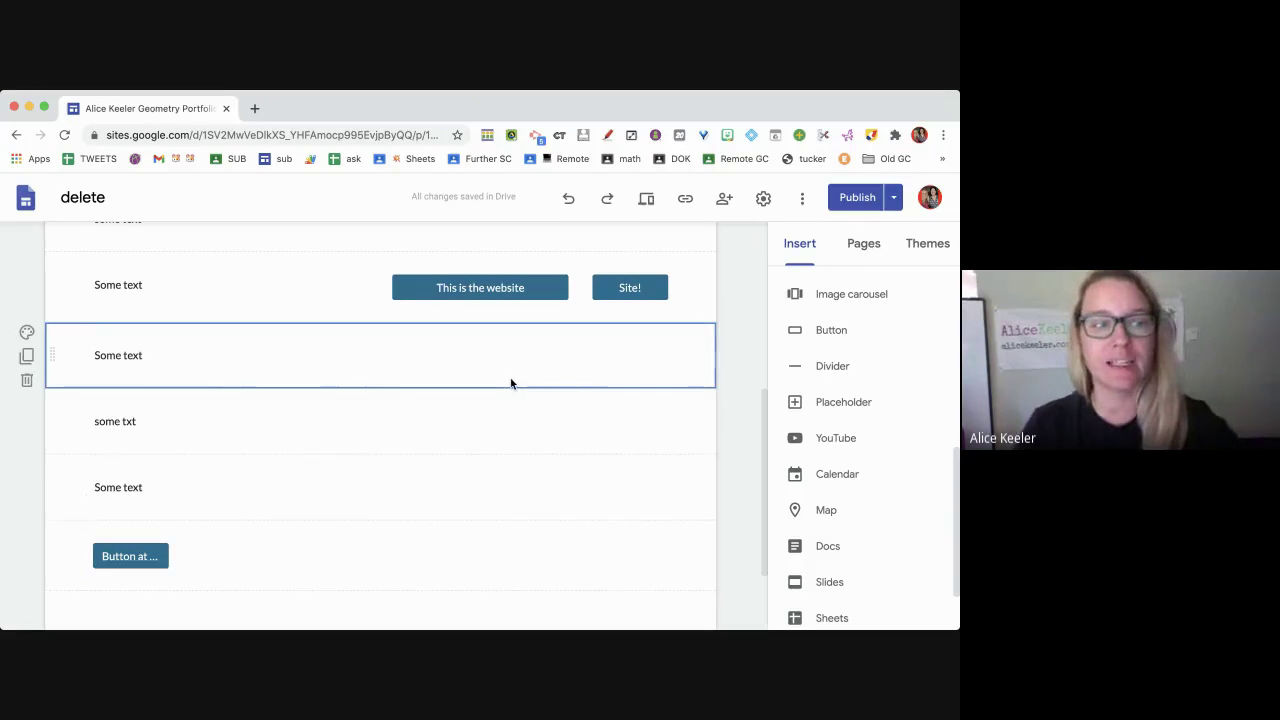
pyautogui.scroll(4, 510, 383)
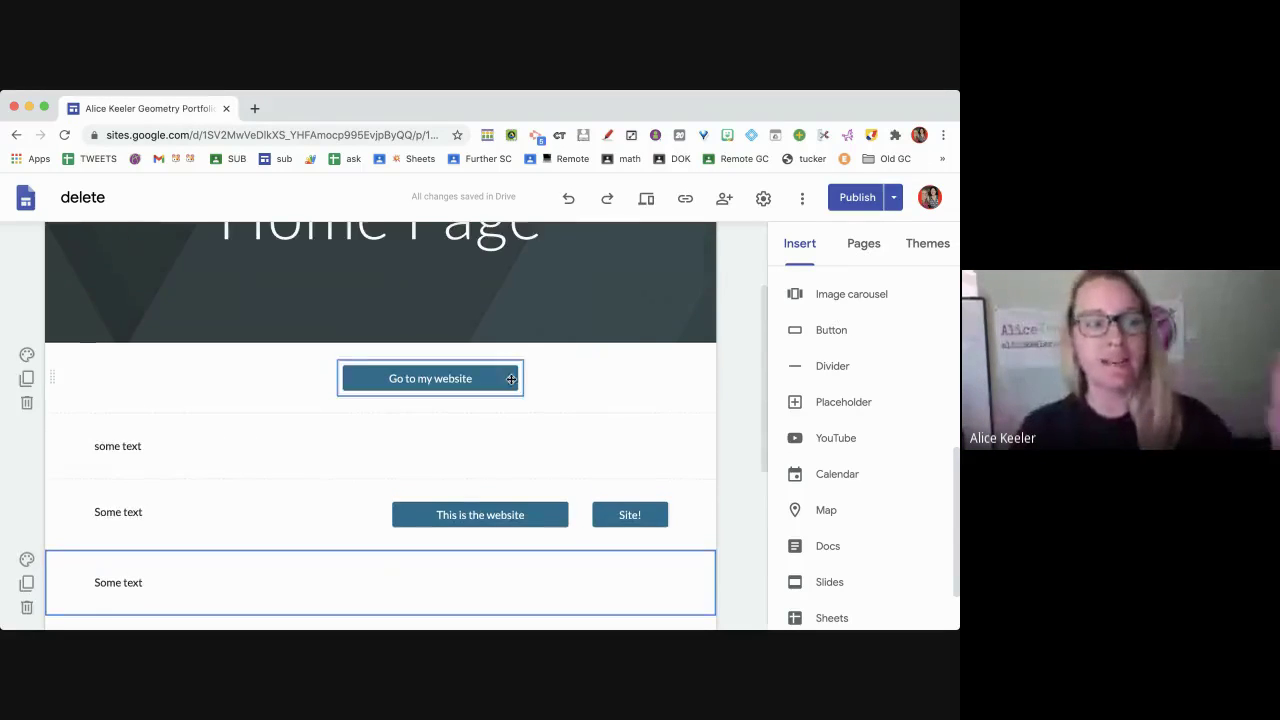
pyautogui.click(510, 379)
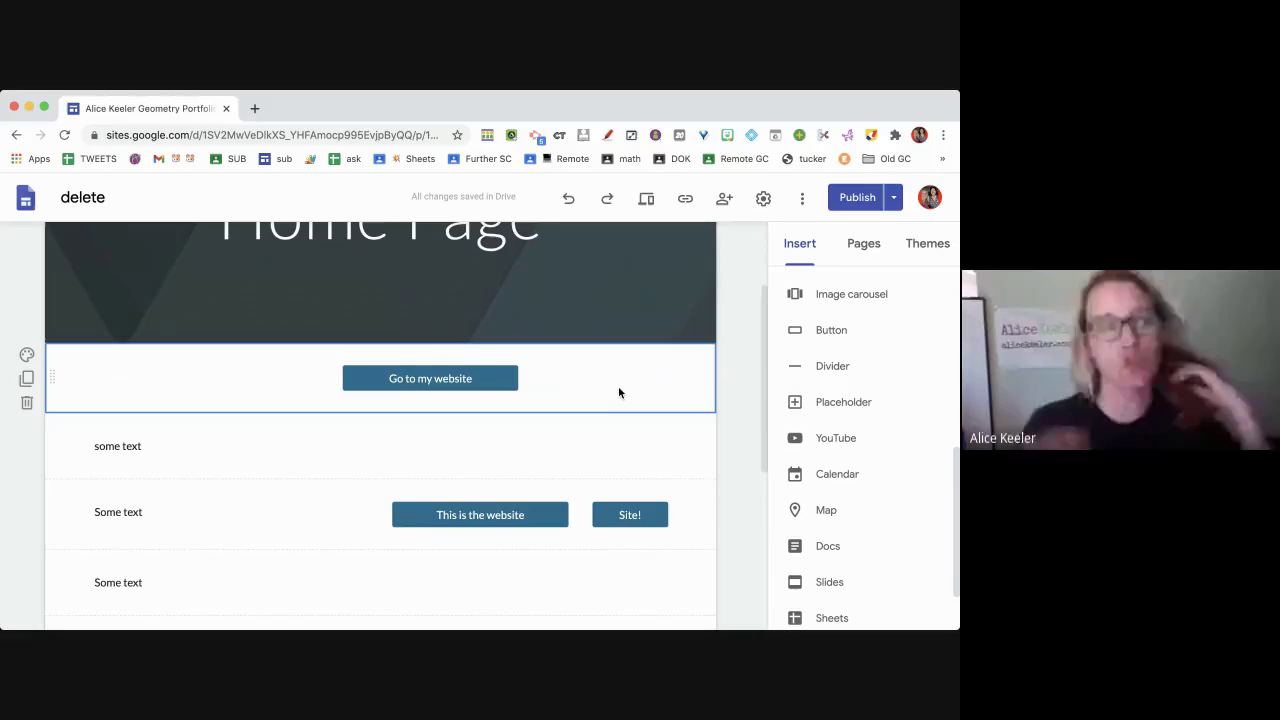
# Insert an 'AT THE TIOP' button linking to the website and place it beside Go to my website.
pyautogui.click(819, 333)
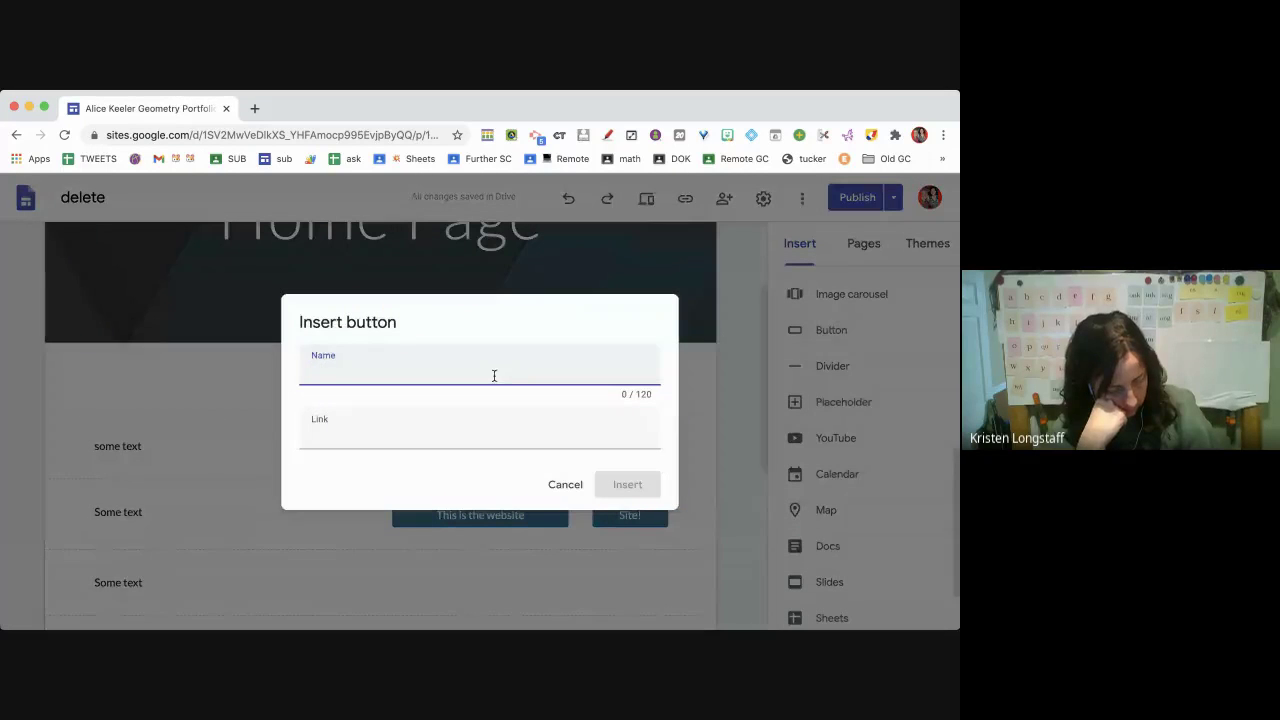
pyautogui.write('AT THE TIOP')
pyautogui.press('Tab')
pyautogui.write('H')
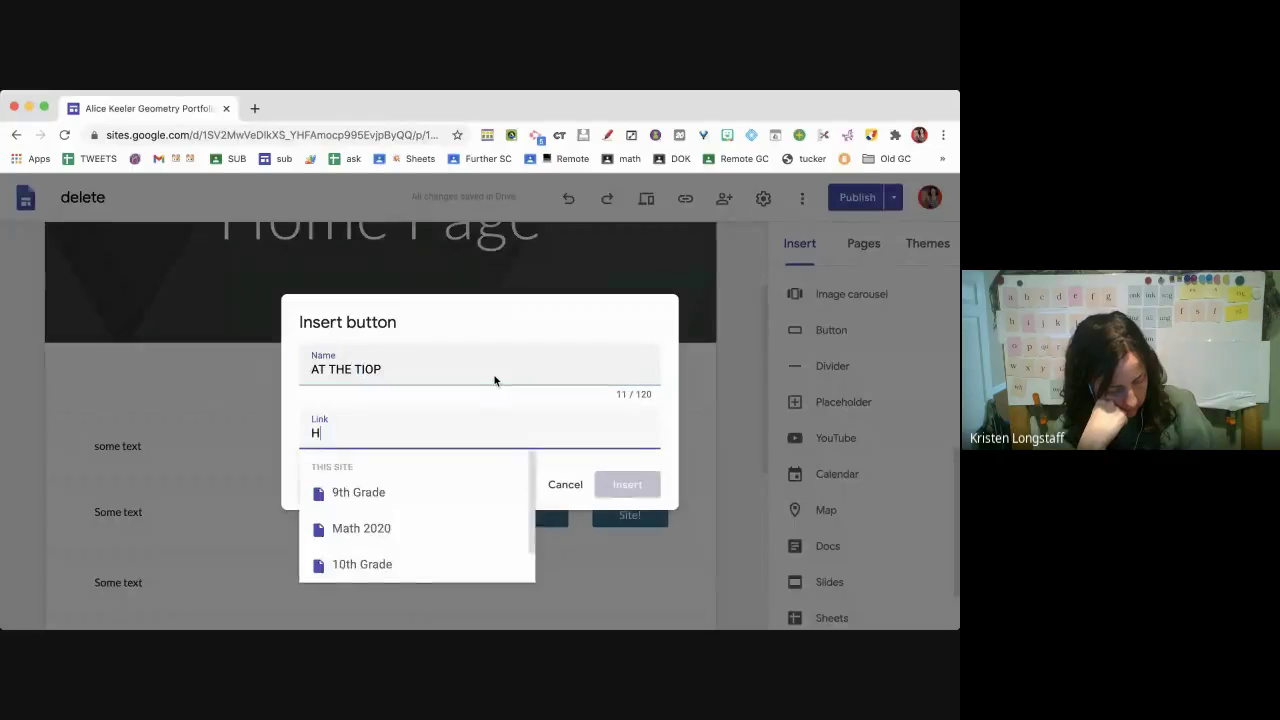
pyautogui.write('ttp://alicekeeler')
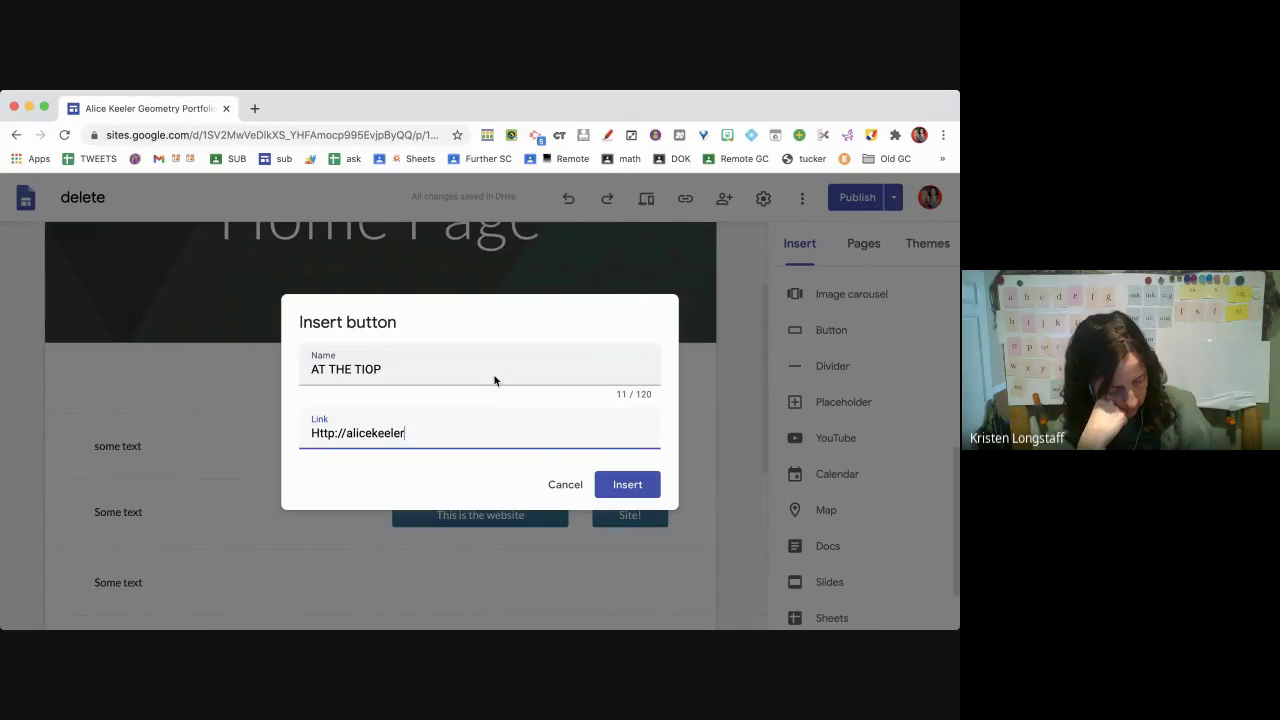
pyautogui.write('.com/')
pyautogui.click(630, 482)
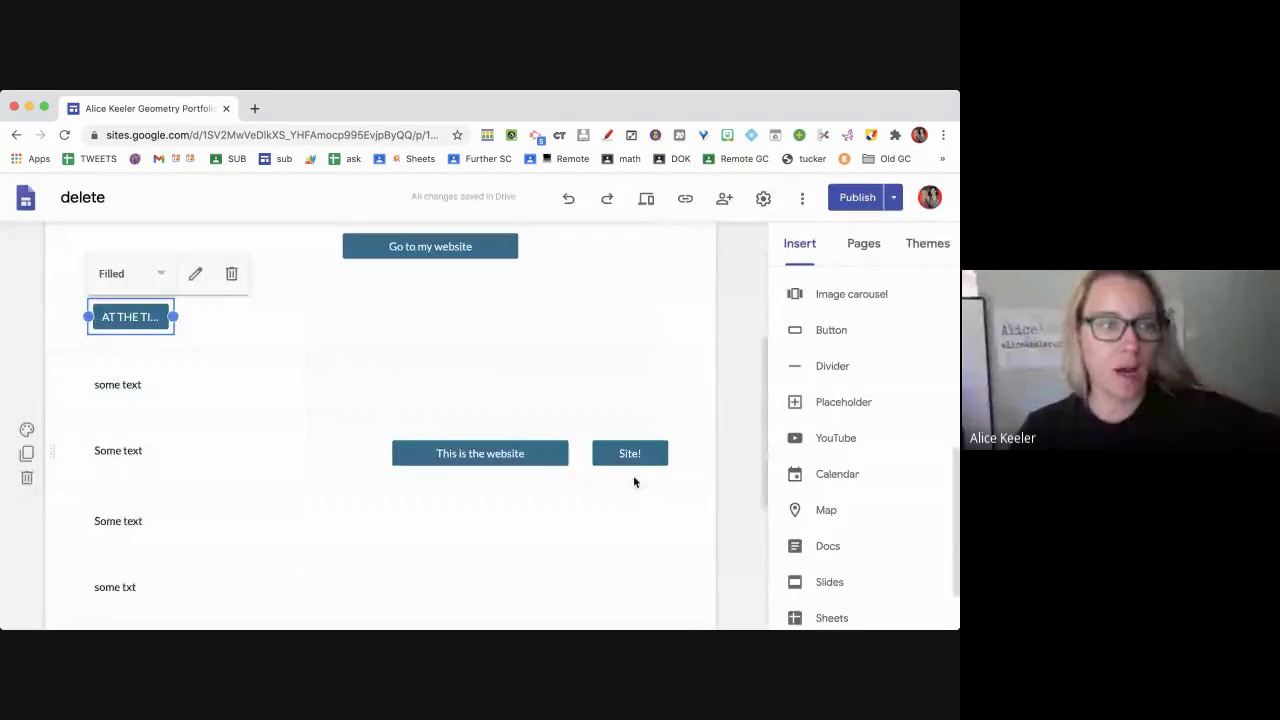
pyautogui.scroll(2, 486, 448)
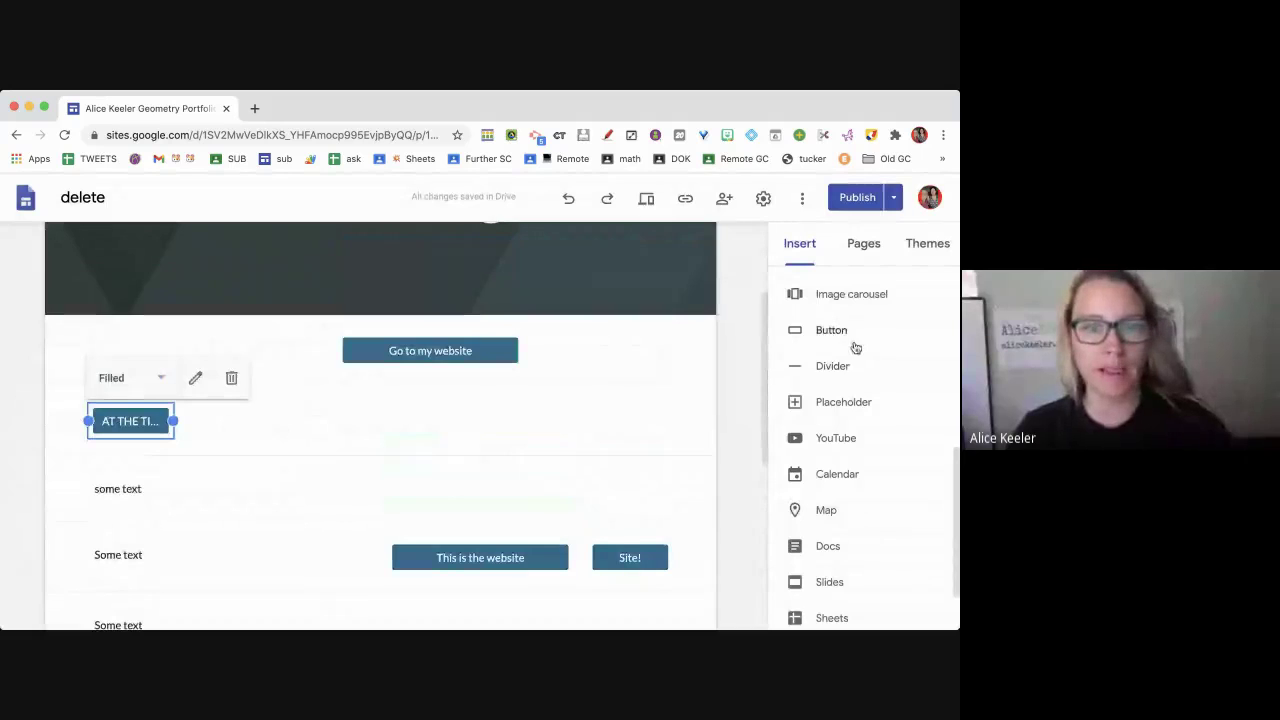
pyautogui.scroll(-1, 825, 444)
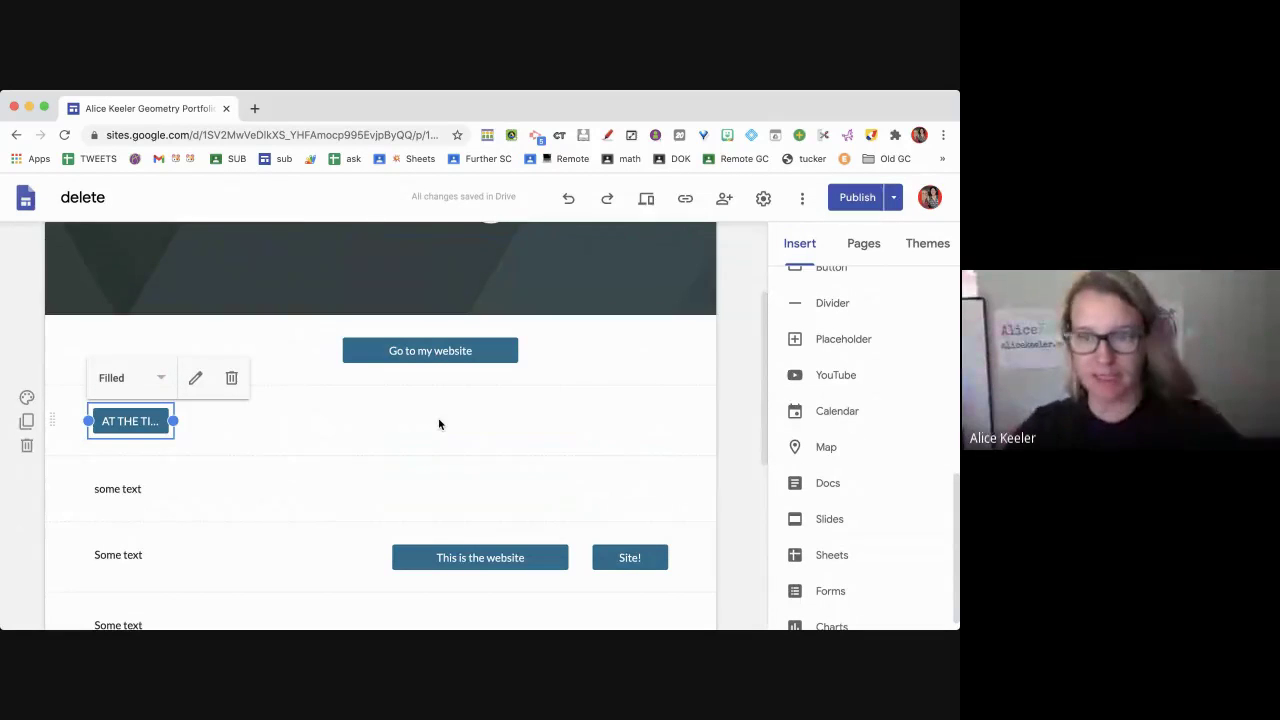
pyautogui.moveTo(120, 425); pyautogui.dragTo(322, 362)
pyautogui.click(329, 412)
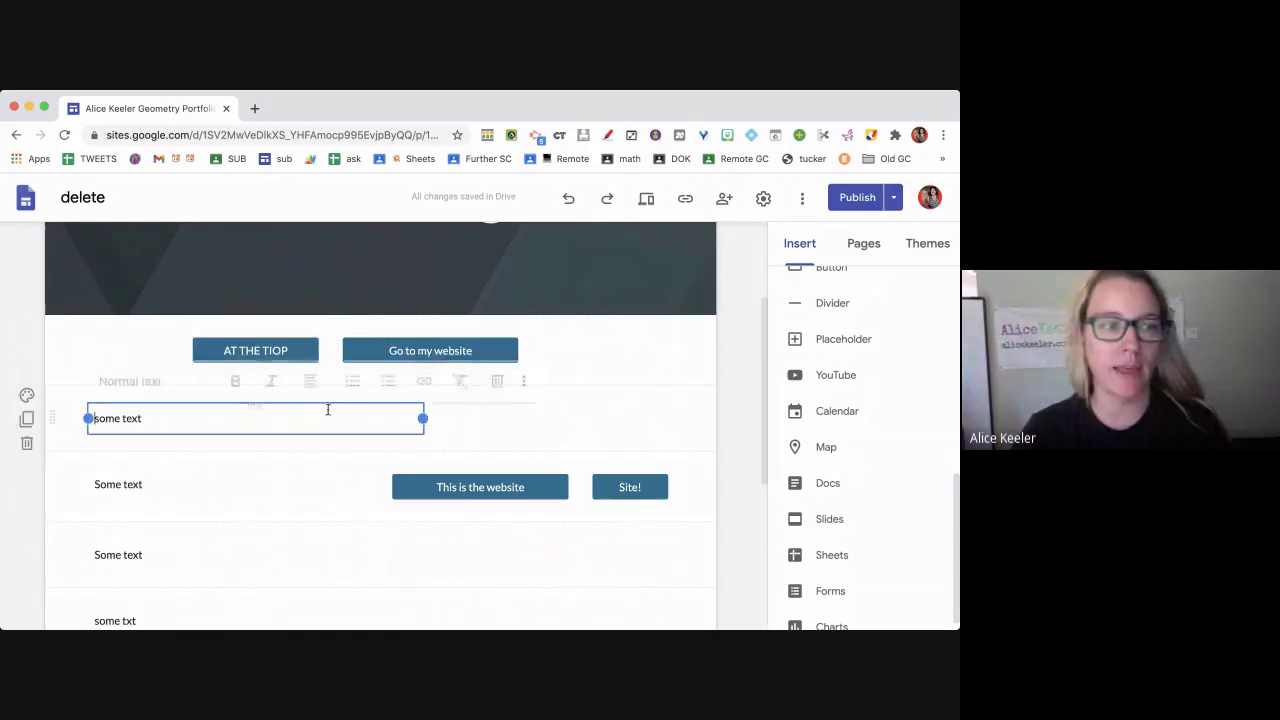